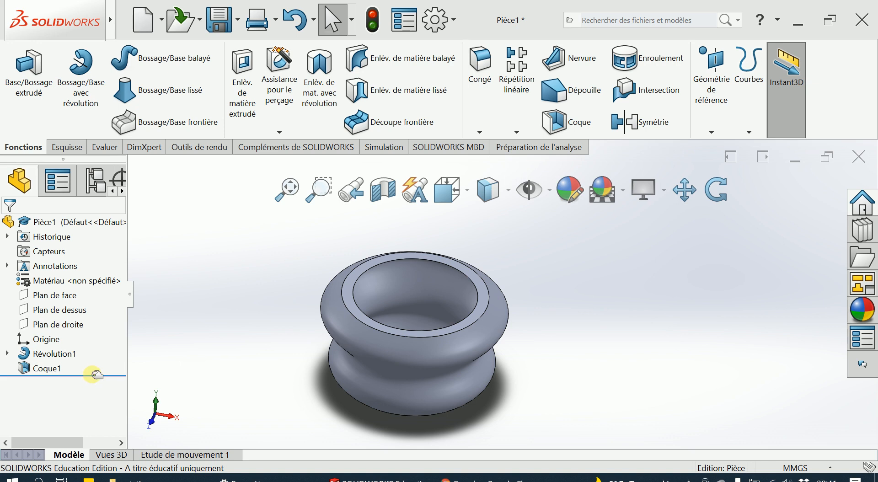
- Roll the model back to before the shell feature (Coque1) to inspect the solid revolve, and roll it forward again
click(96, 374)
mouse_move(96, 374)
mouse_down()
mouse_move(102, 346)
mouse_move(101, 360)
mouse_up()
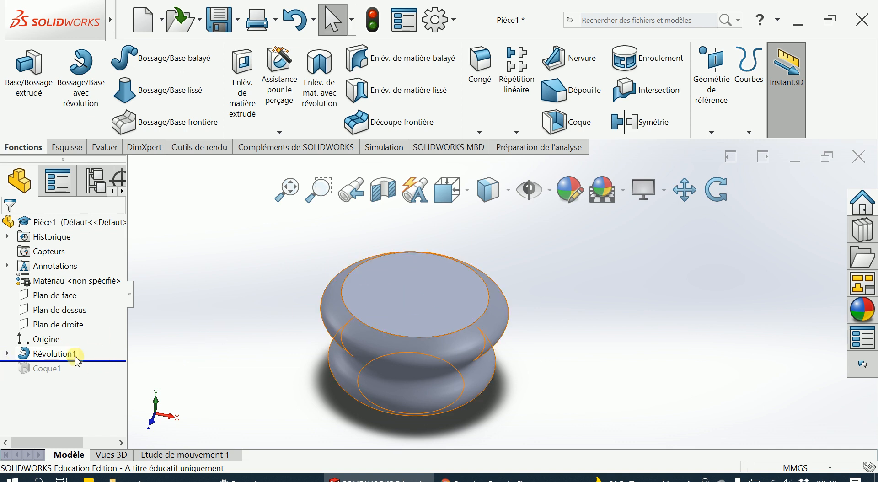
drag(83, 361, 85, 376)
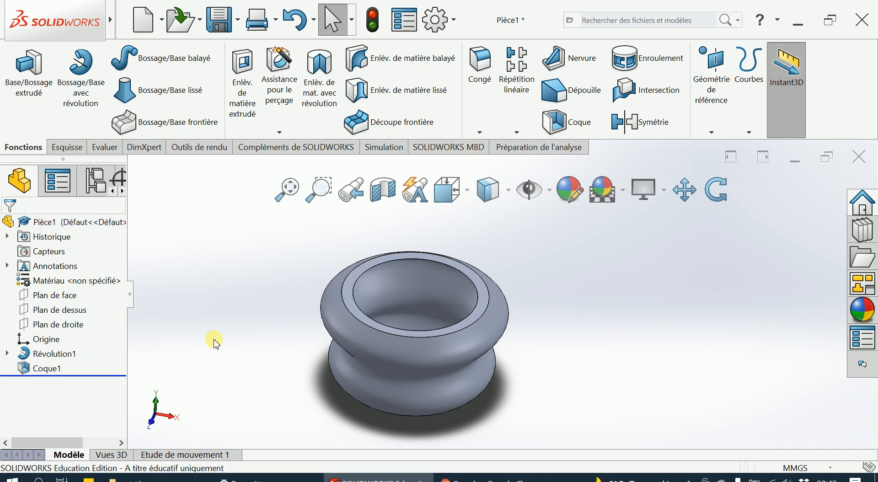
- Open the sketch of the revolve feature Révolution1, examine its profile and axis, and exit the sketch
click(26, 354)
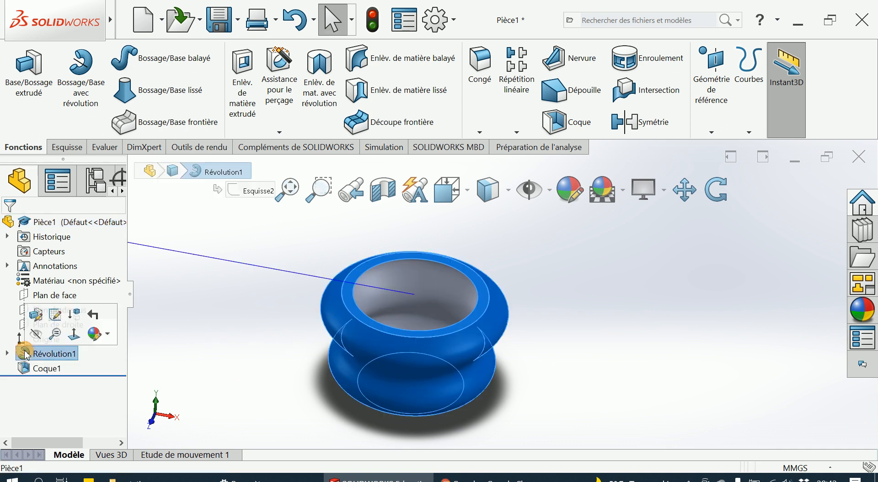
right_click(26, 355)
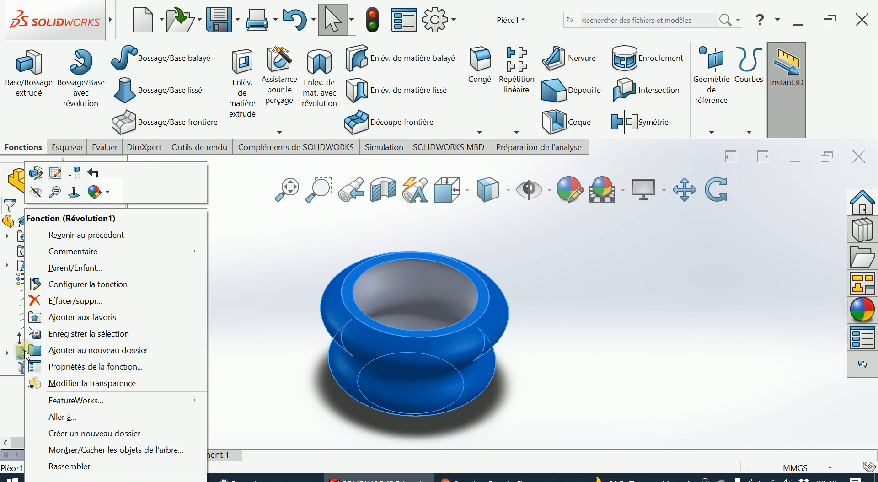
click(57, 169)
mouse_move(239, 323)
middle_down()
mouse_move(257, 274)
mouse_move(285, 253)
mouse_move(244, 288)
middle_up()
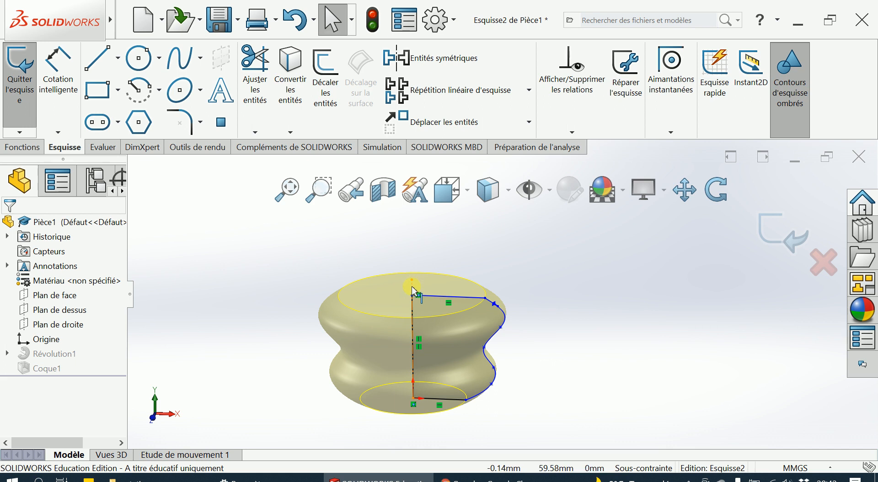
scroll(412, 284, down, 2)
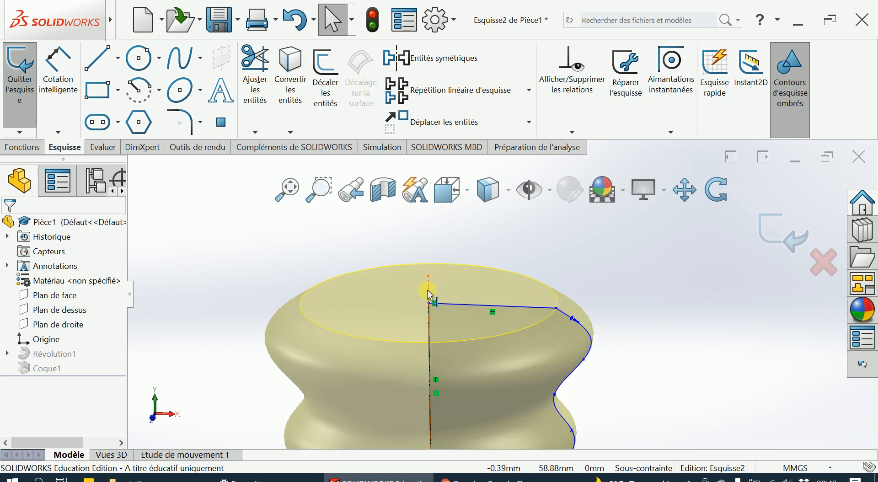
scroll(528, 361, up, 3)
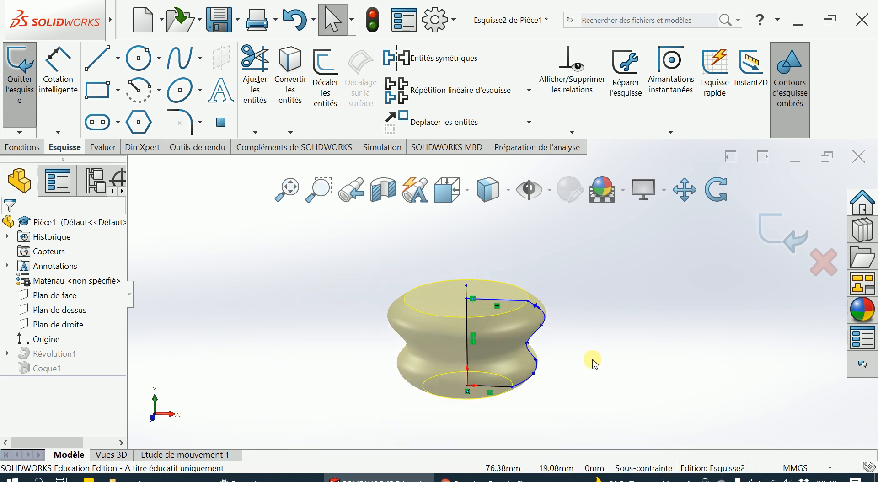
click(782, 234)
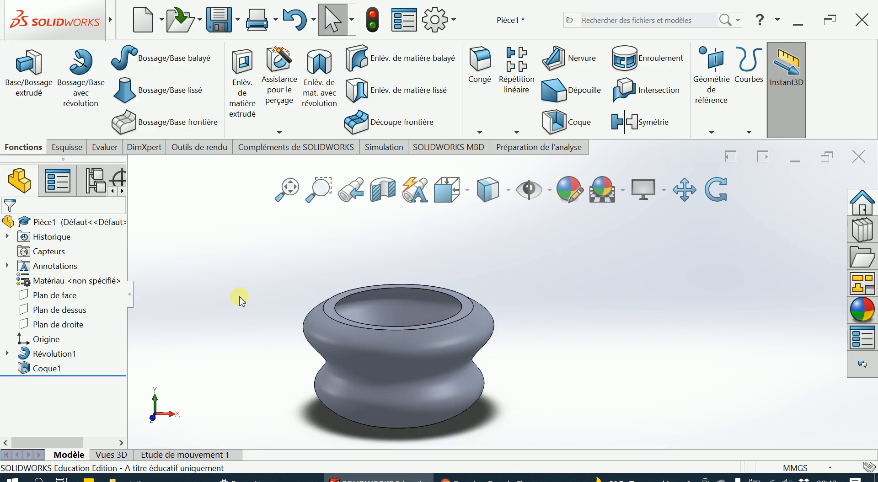
- Create a new part document and start a sketch on the front plane (Plan de face)
click(163, 20)
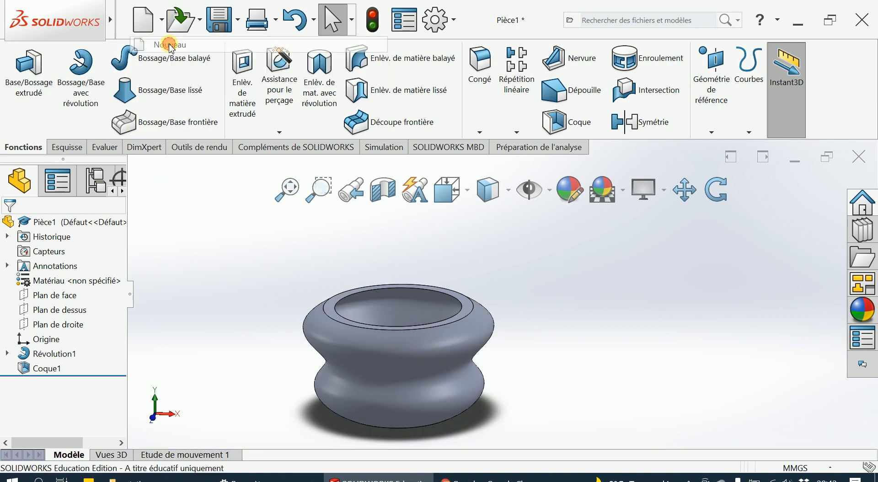
click(170, 45)
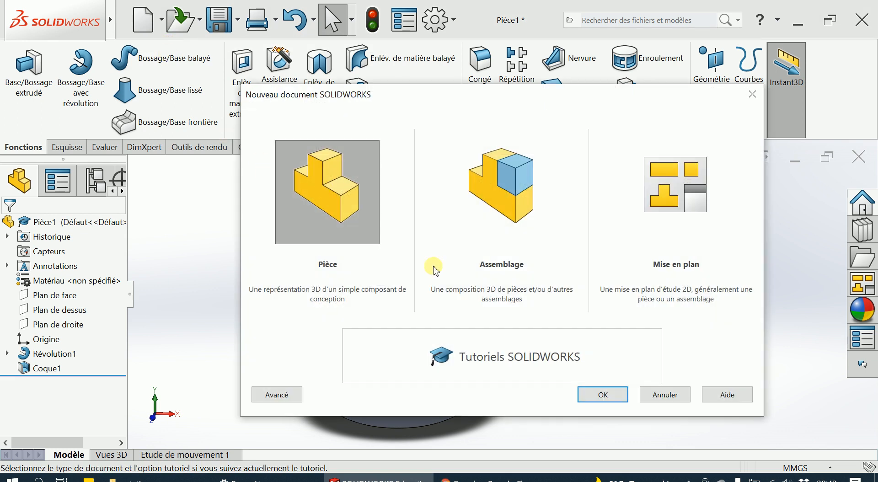
click(594, 394)
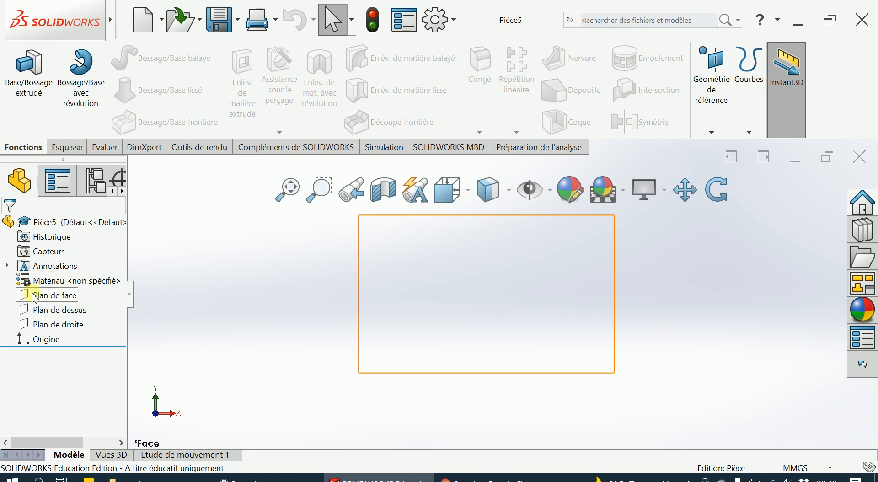
click(24, 298)
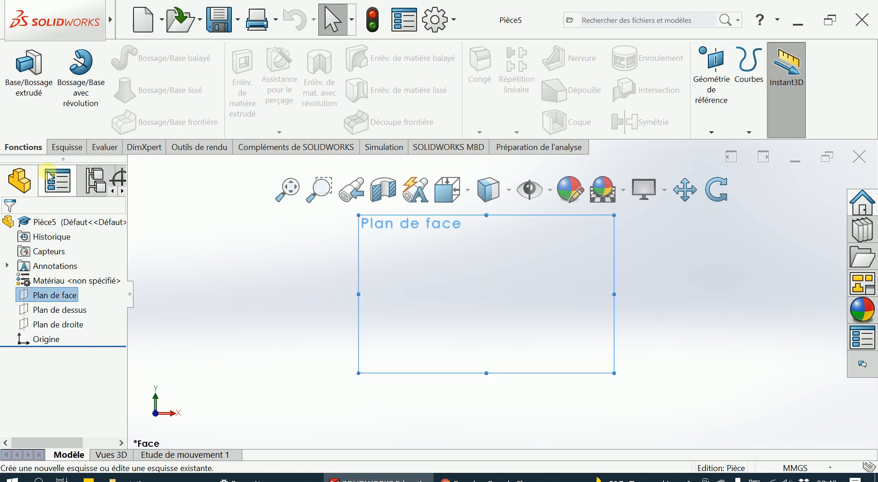
click(66, 147)
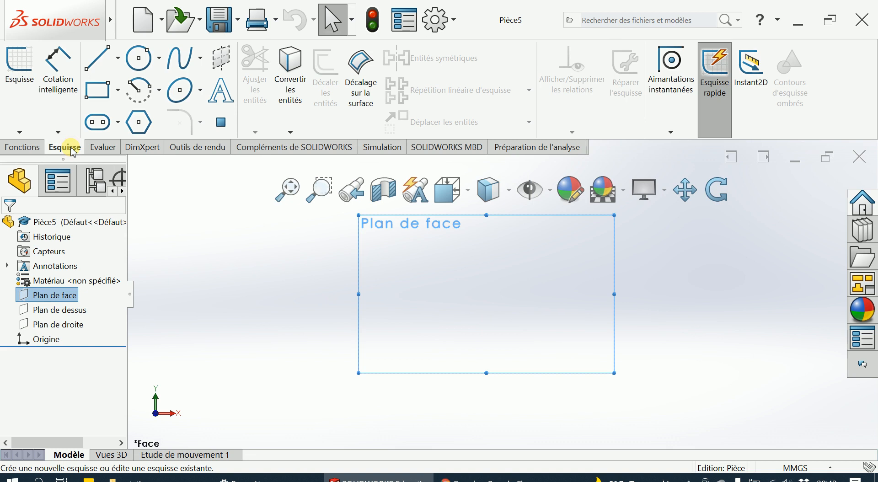
click(20, 64)
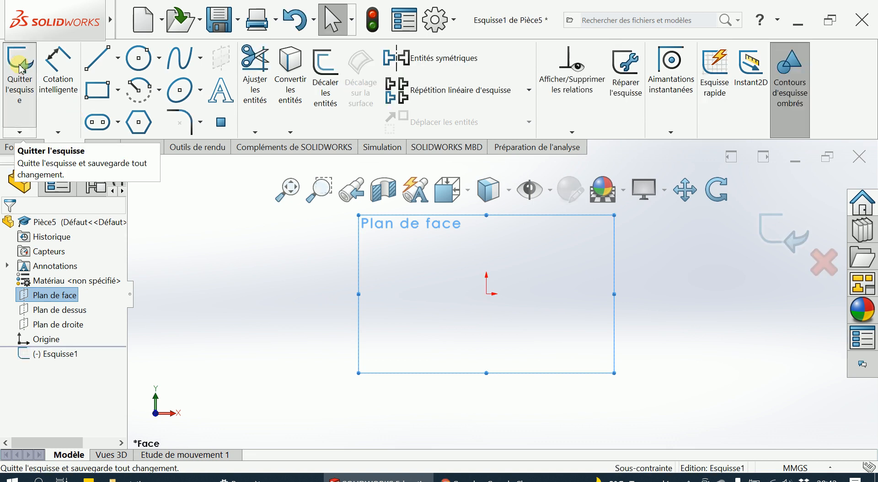
- Sketch a horizontal line about 50 mm long starting at the origin and extending in the positive X direction
click(102, 63)
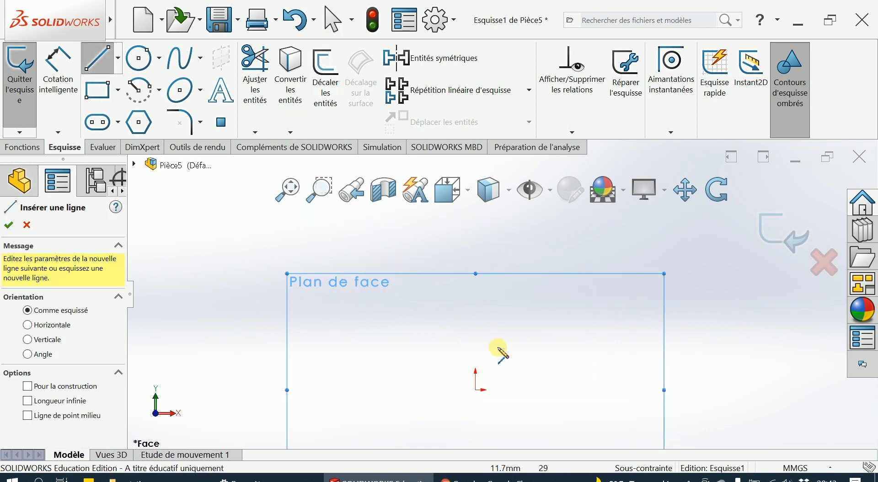
click(475, 390)
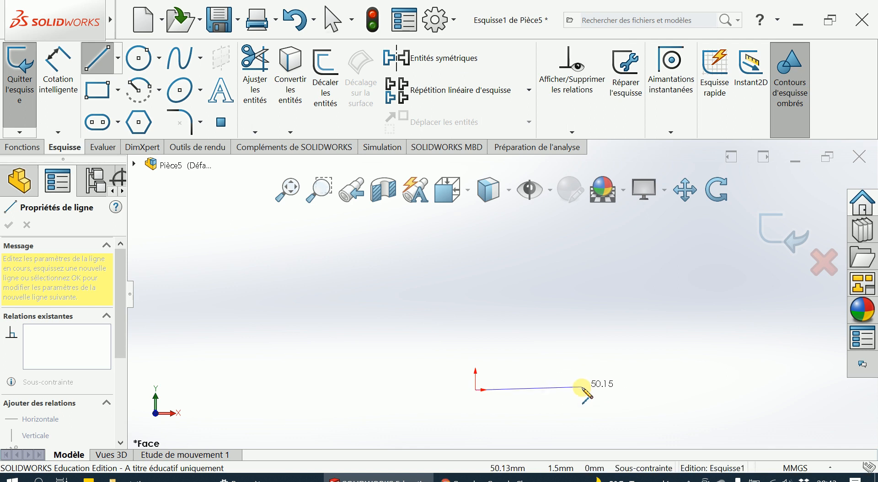
click(583, 389)
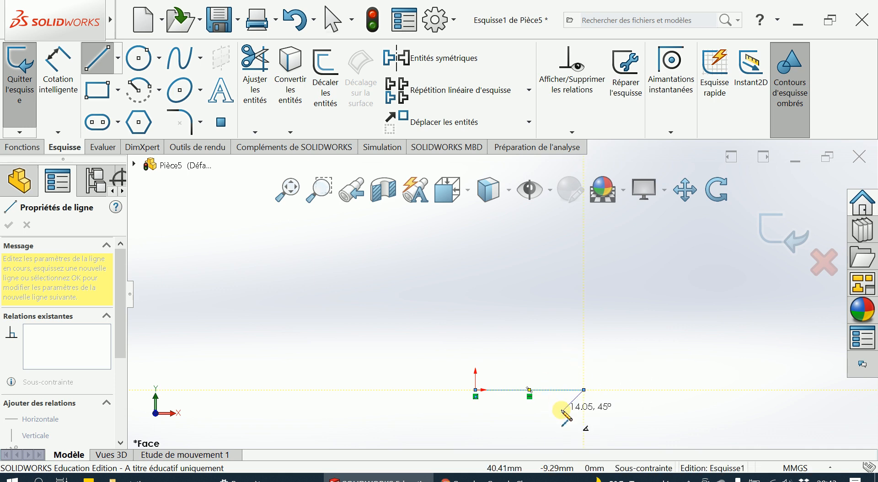
key(Escape)
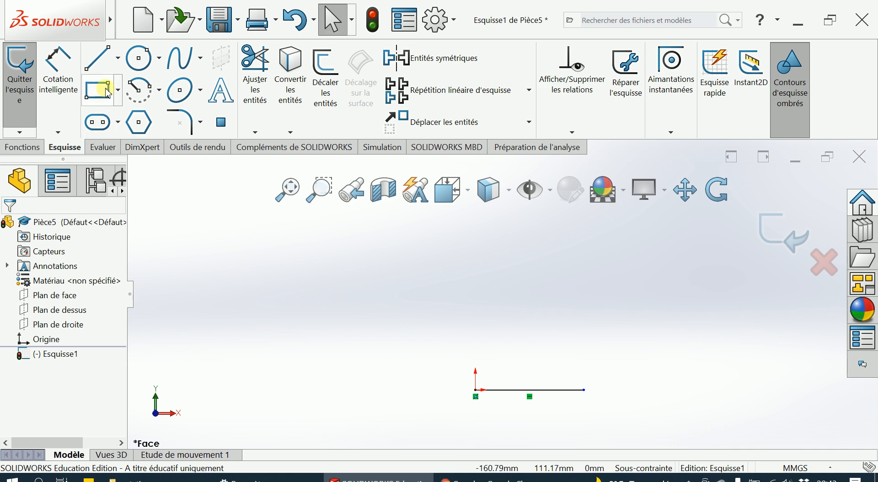
- Sketch a vertical line about 67 mm up from the origin and a horizontal line about 62 mm long from its upper end
click(98, 58)
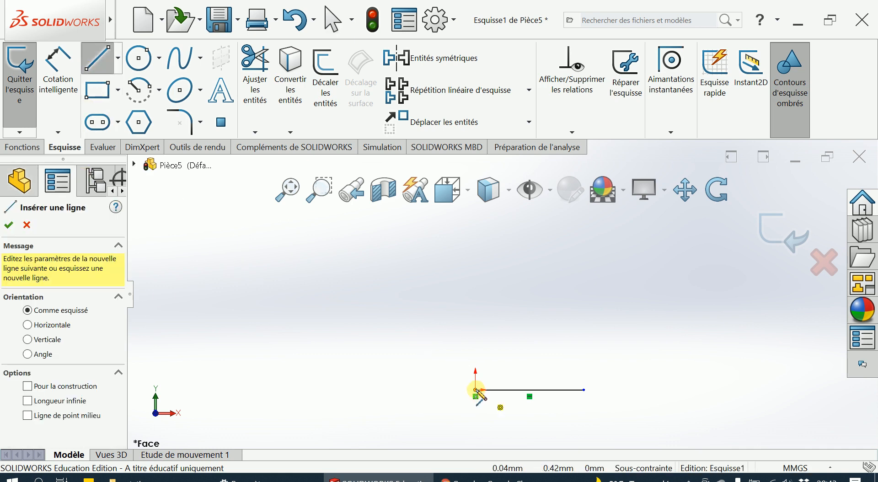
click(475, 390)
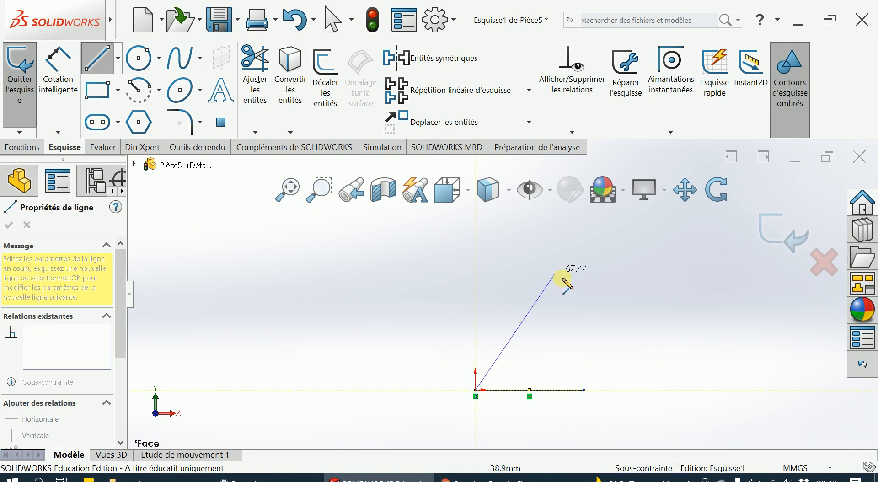
click(476, 249)
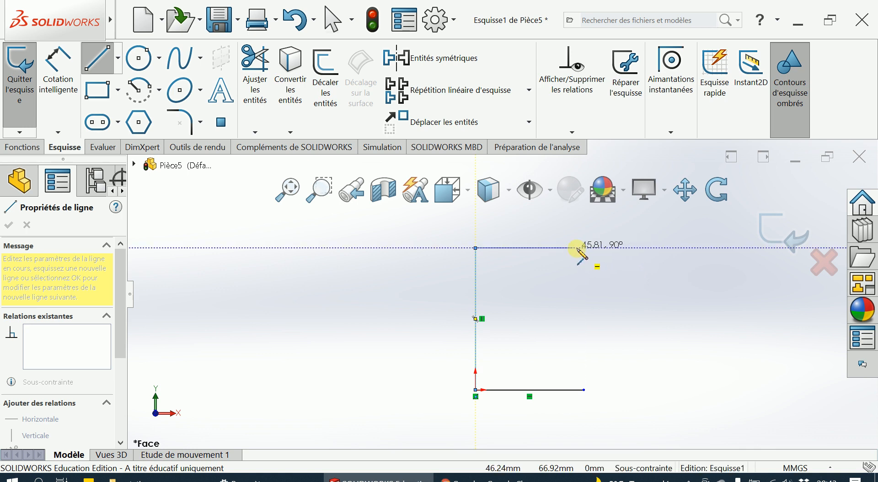
click(608, 248)
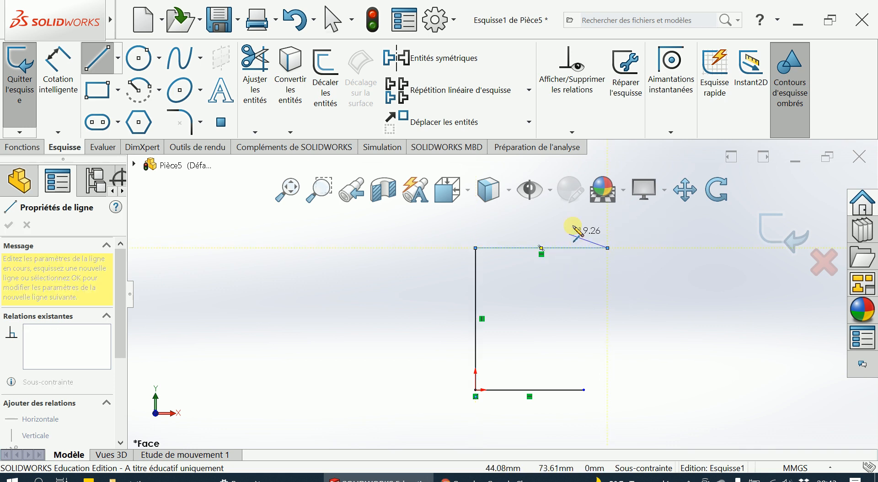
key(Escape)
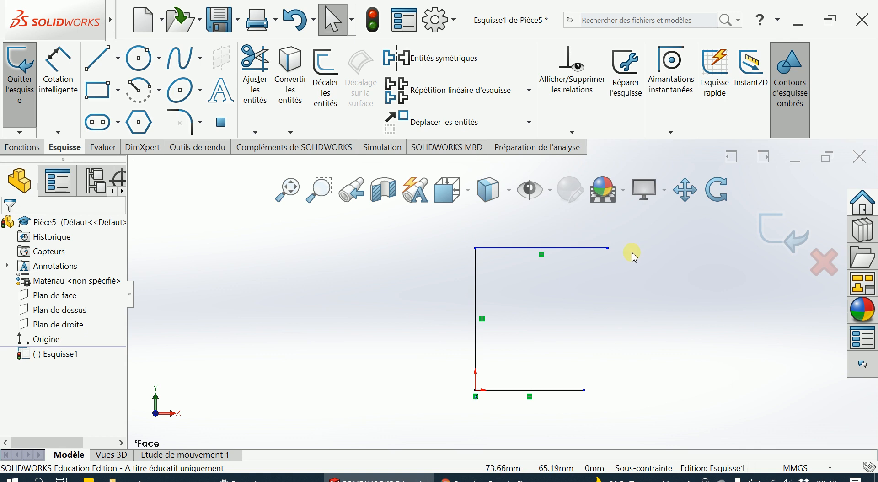
- Draw a wavy seven-point spline from the free end of the upper line to the free end of the lower line, closing the profile
click(185, 59)
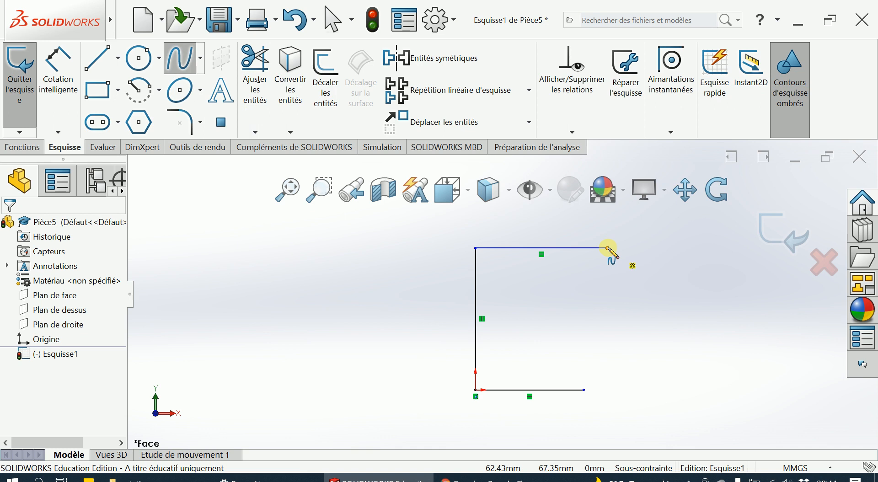
click(607, 248)
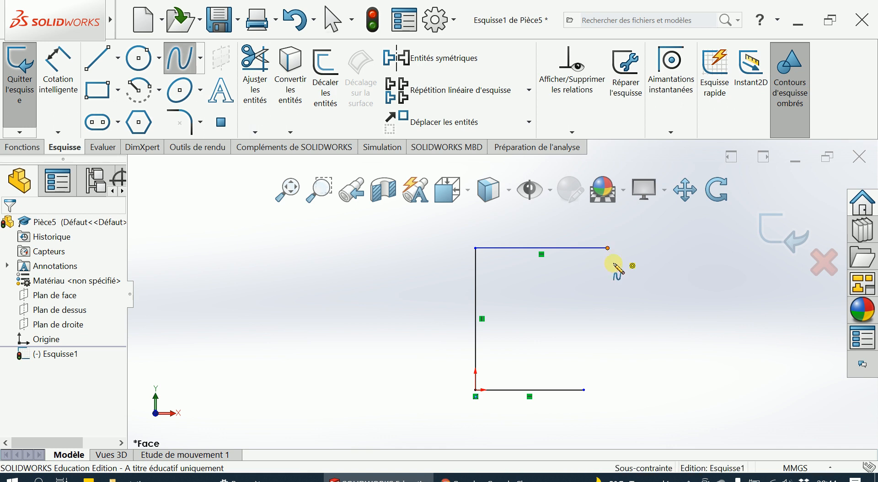
click(618, 267)
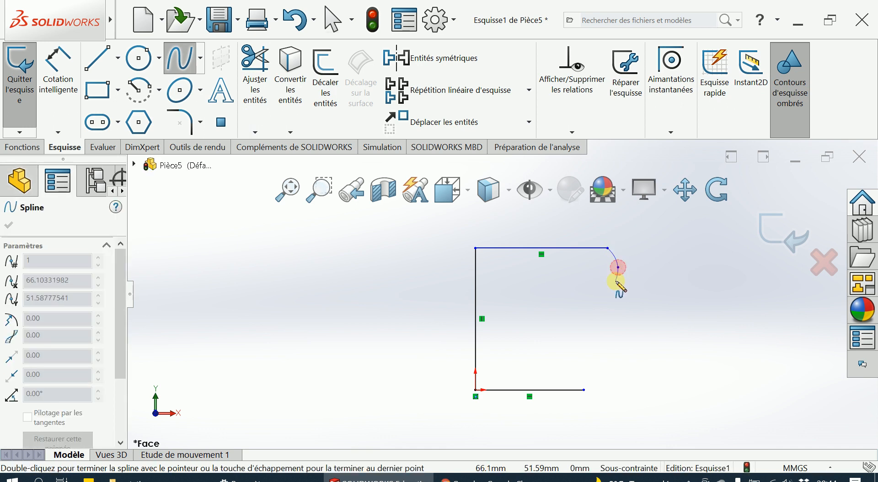
click(610, 292)
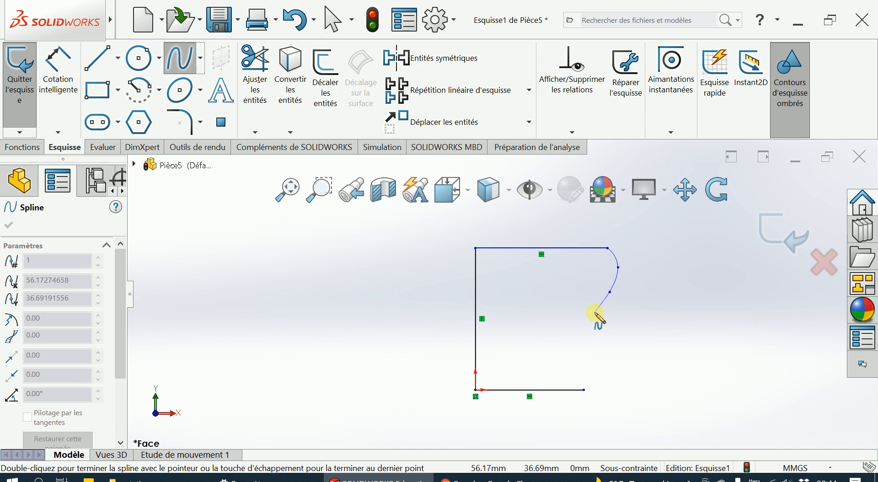
click(594, 313)
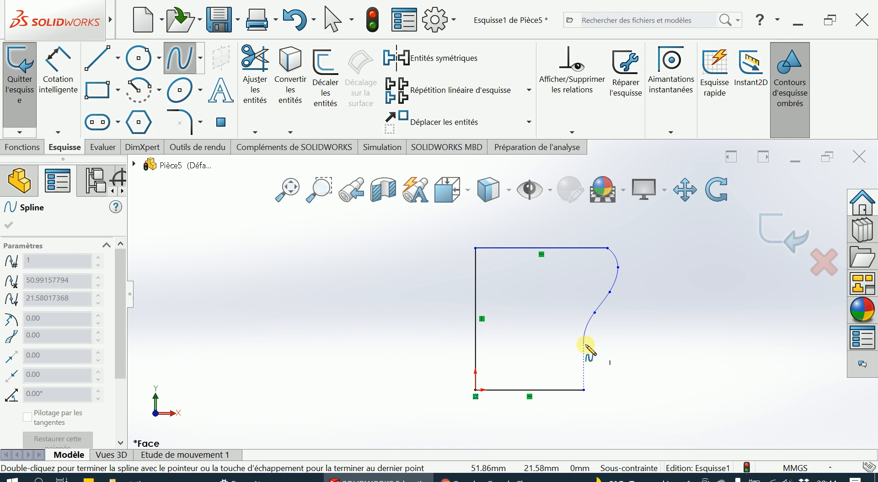
click(587, 350)
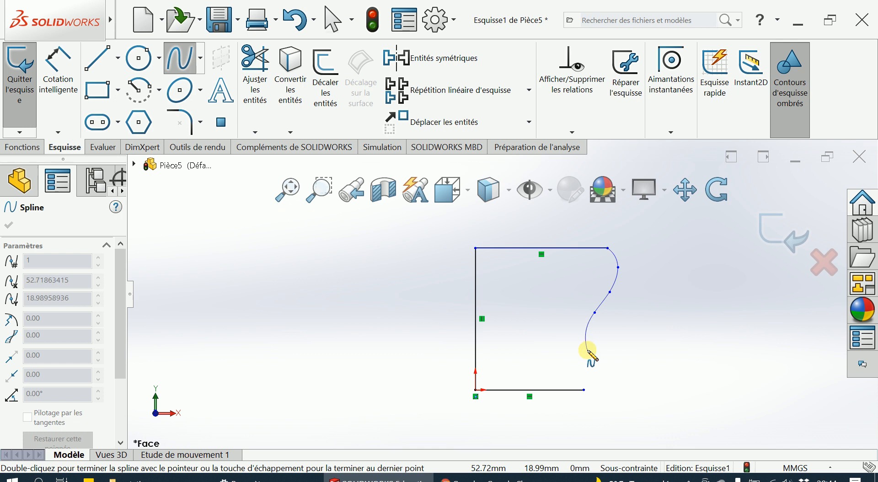
click(592, 378)
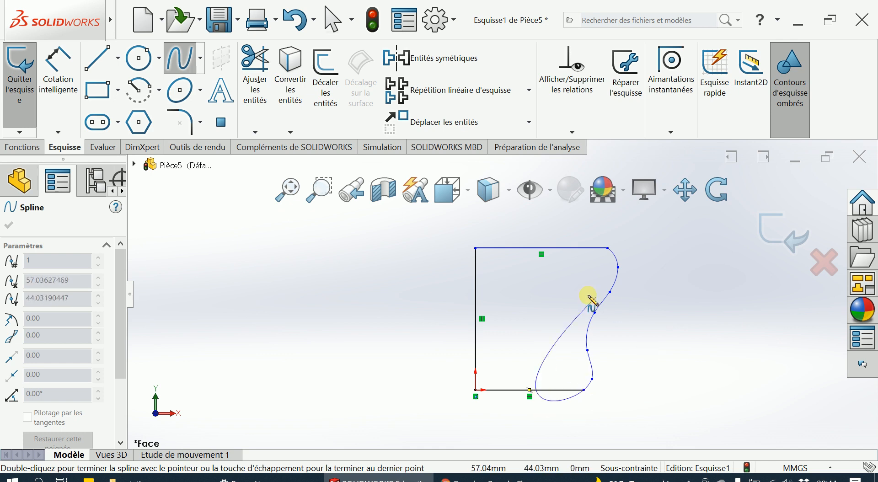
click(584, 390)
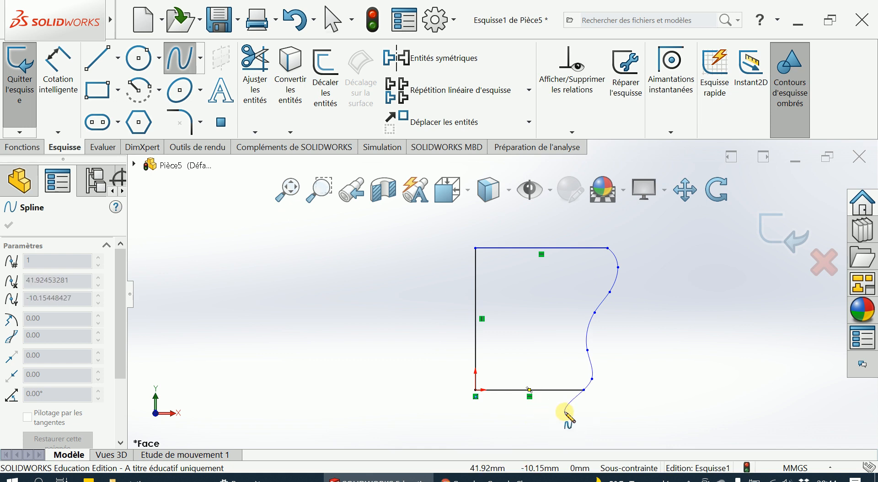
key(Escape)
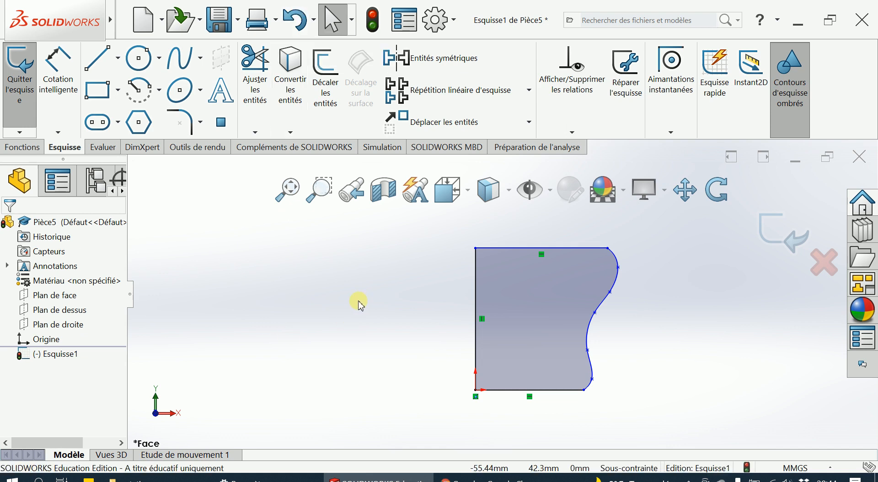
- Draw a vertical construction line about 75 mm long up from the origin and exit the sketch
scroll(359, 303, up, 1)
scroll(570, 253, up, 2)
scroll(550, 246, down, 2)
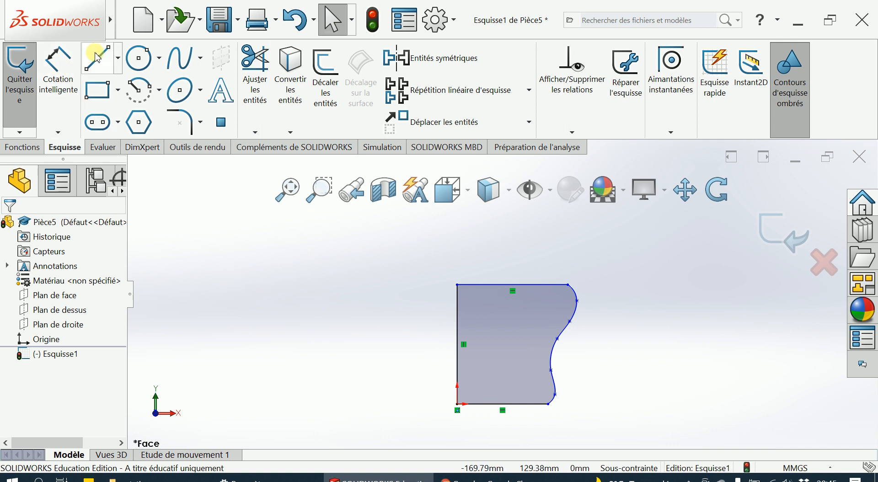
click(119, 59)
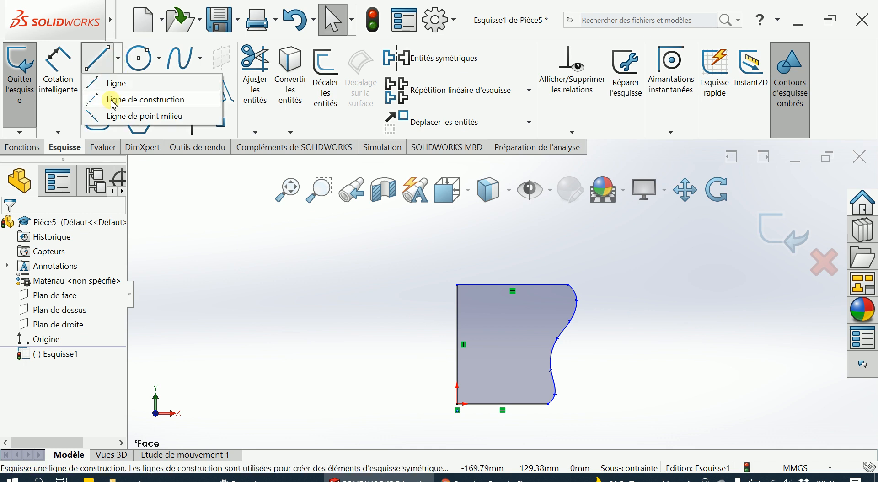
click(143, 100)
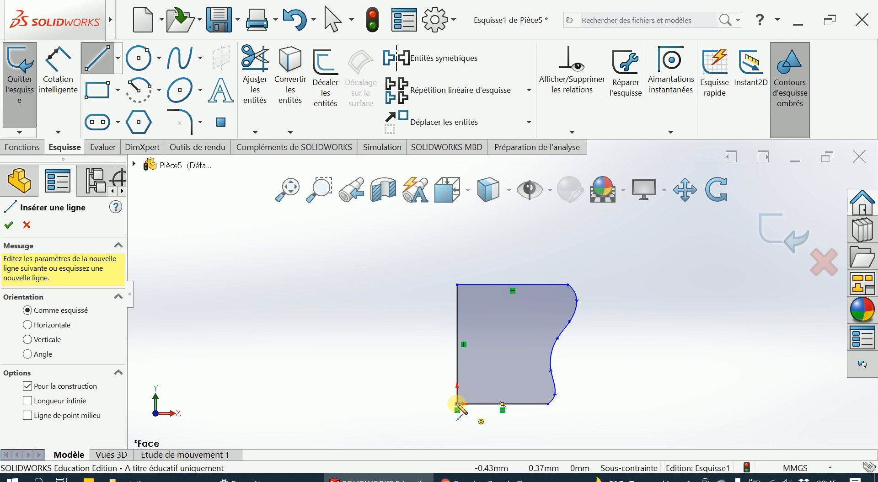
click(456, 403)
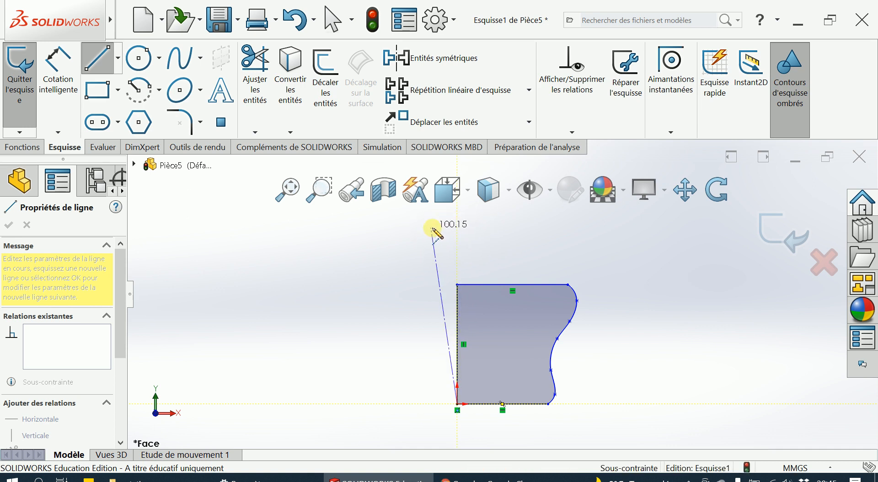
click(458, 275)
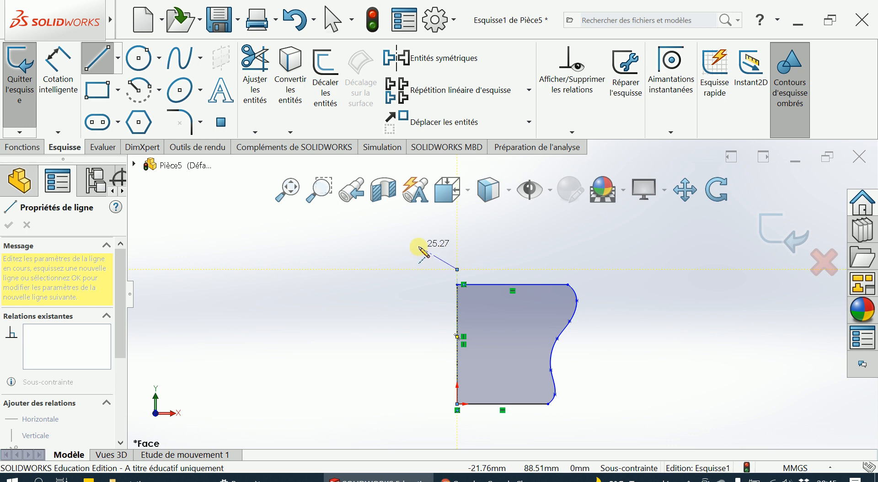
key(Escape)
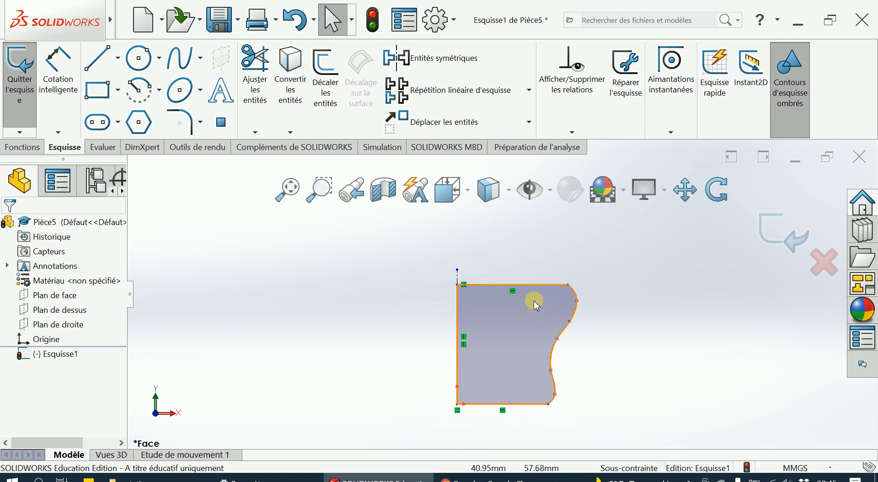
click(781, 233)
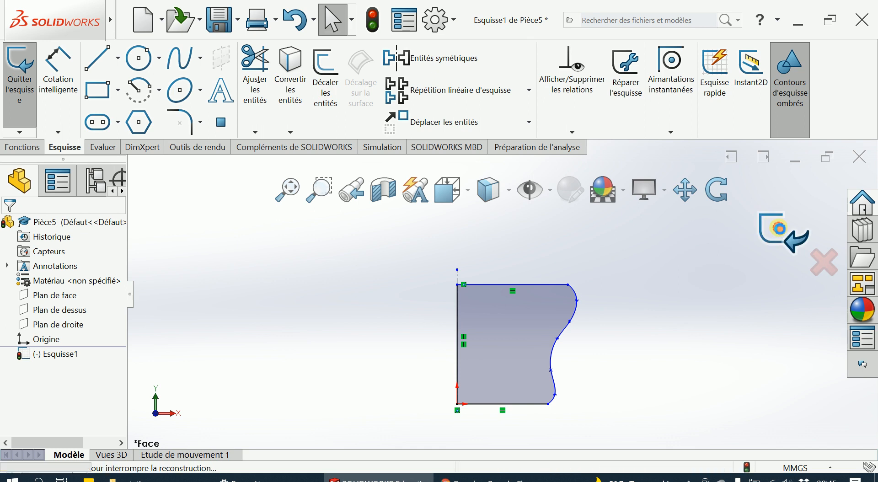
click(700, 300)
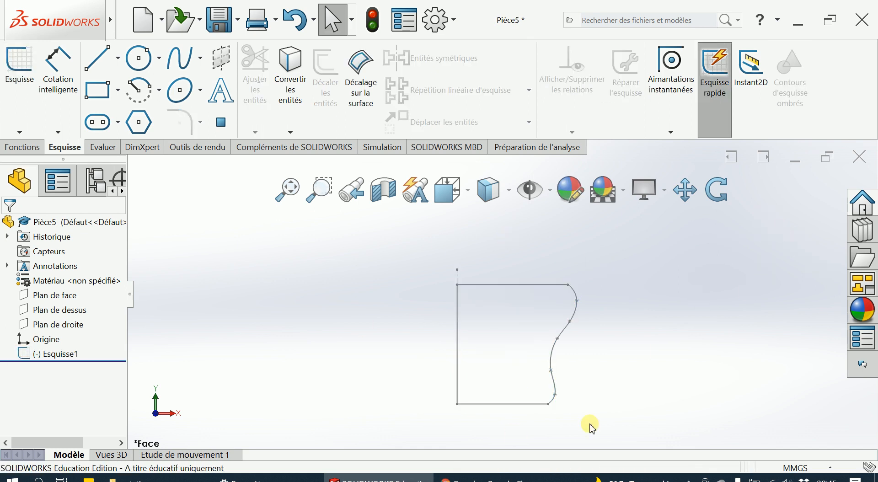
click(380, 328)
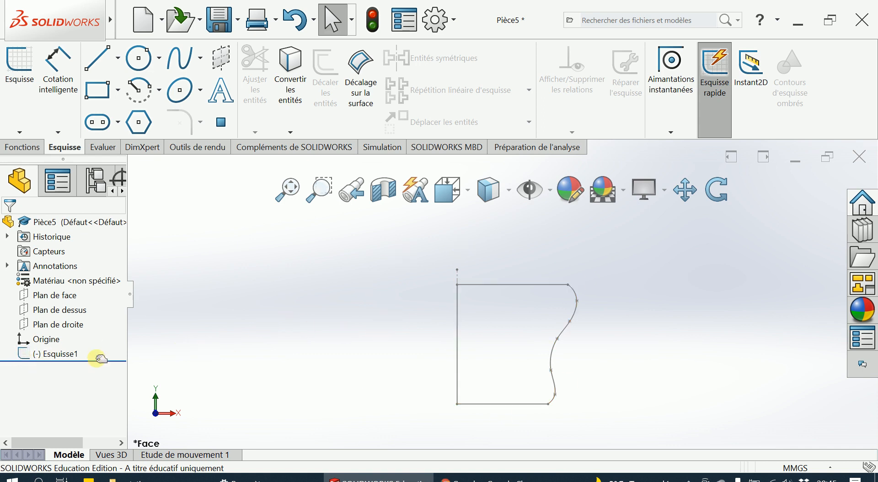
click(29, 356)
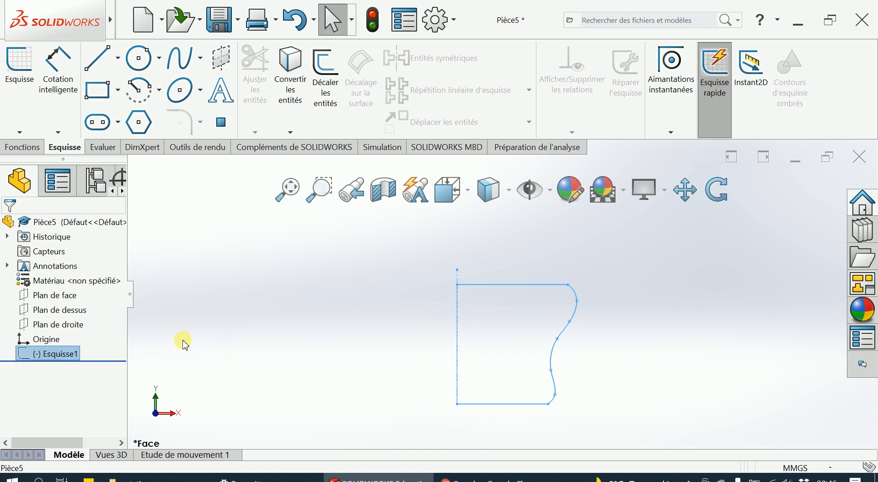
click(185, 316)
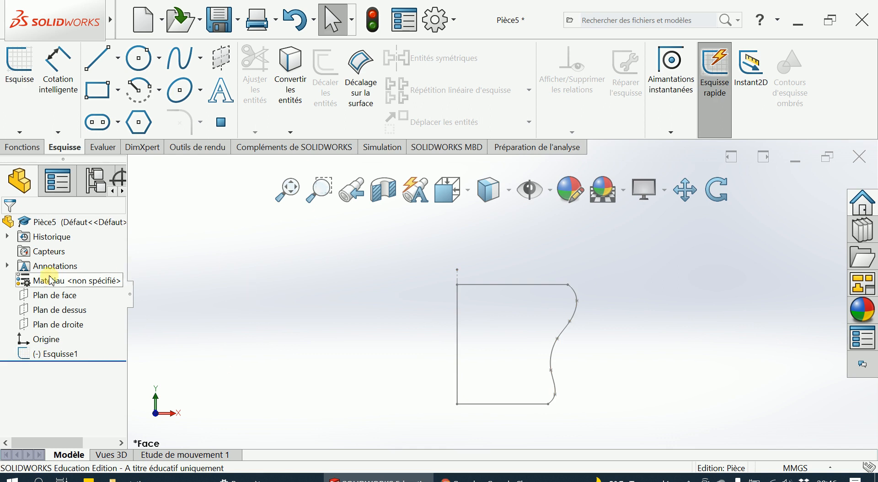
click(24, 145)
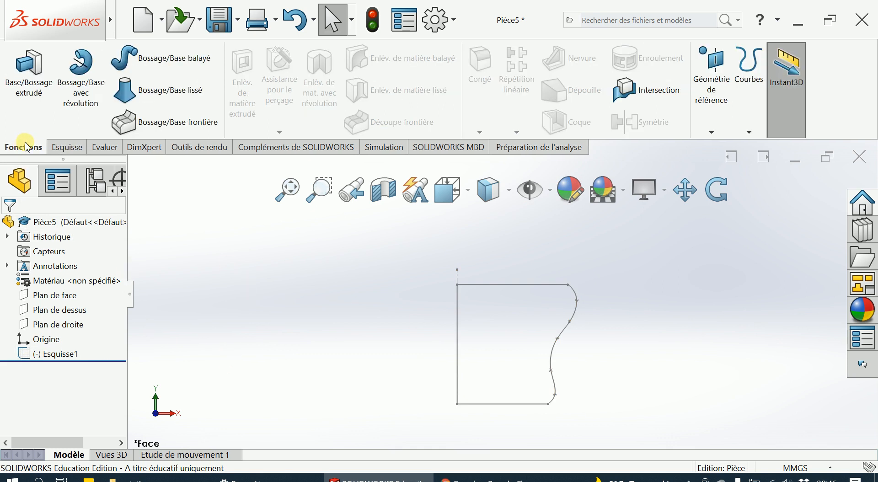
click(79, 64)
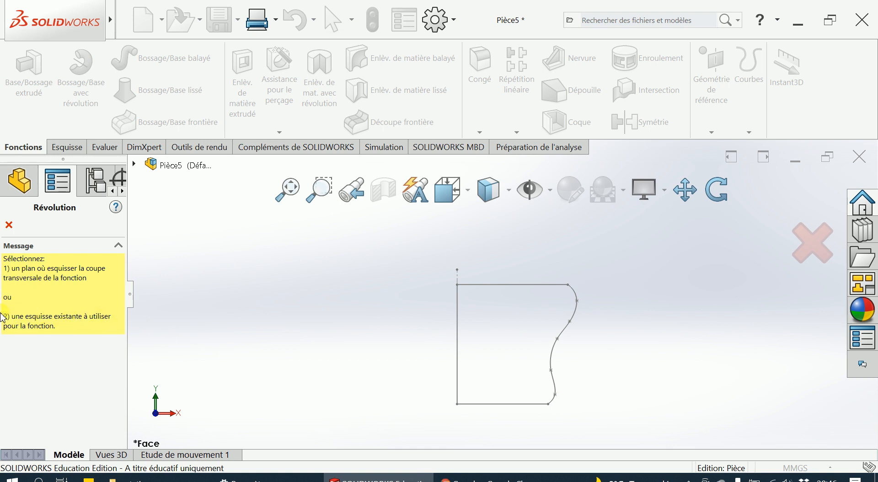
click(9, 225)
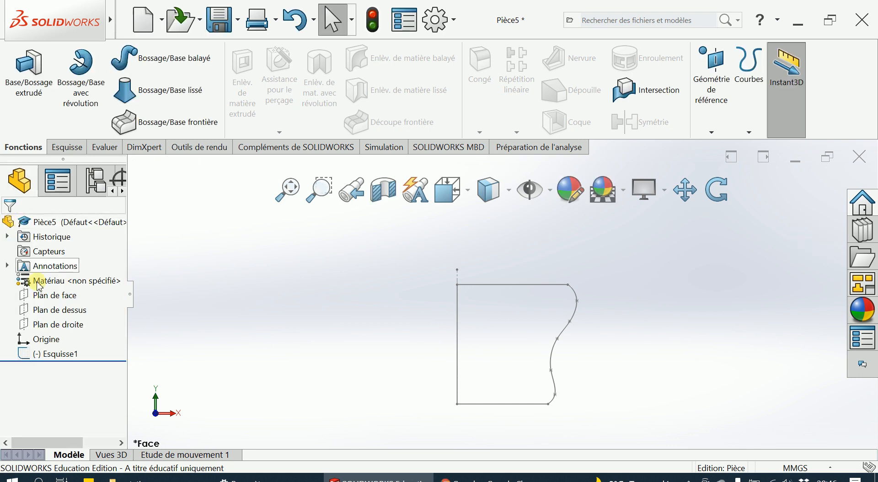
- Revolve the profile sketch 360° about the vertical construction line into a solid body
click(25, 353)
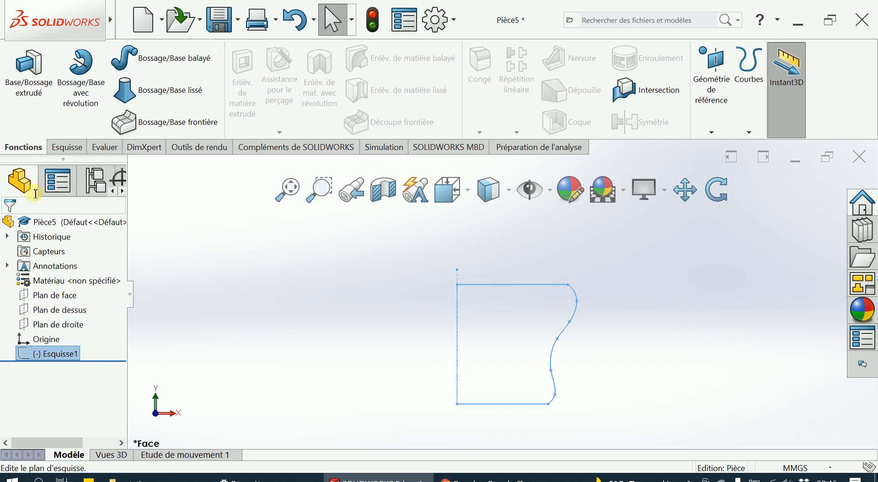
click(85, 77)
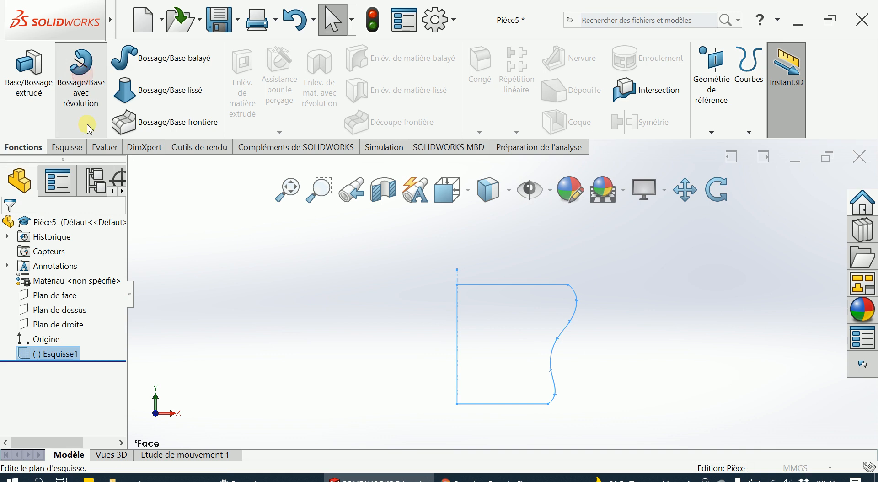
scroll(426, 225, up, 3)
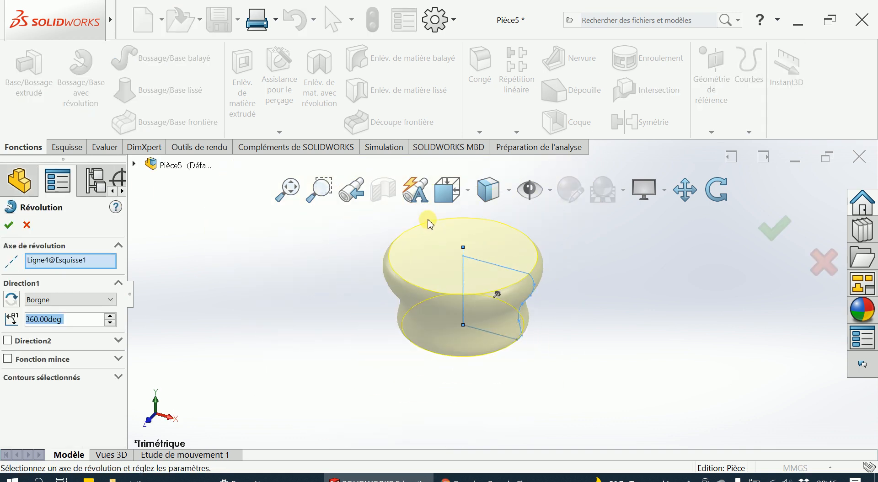
click(51, 264)
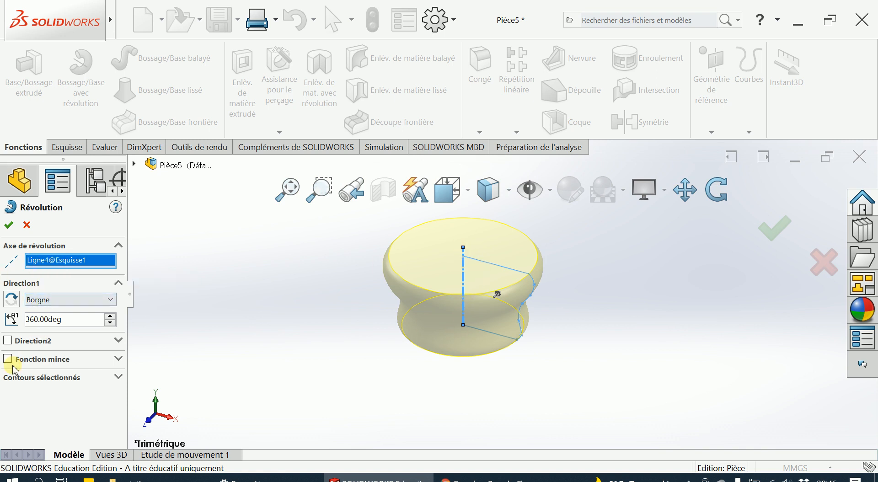
mouse_move(358, 290)
middle_down()
mouse_move(398, 229)
mouse_move(345, 281)
middle_up()
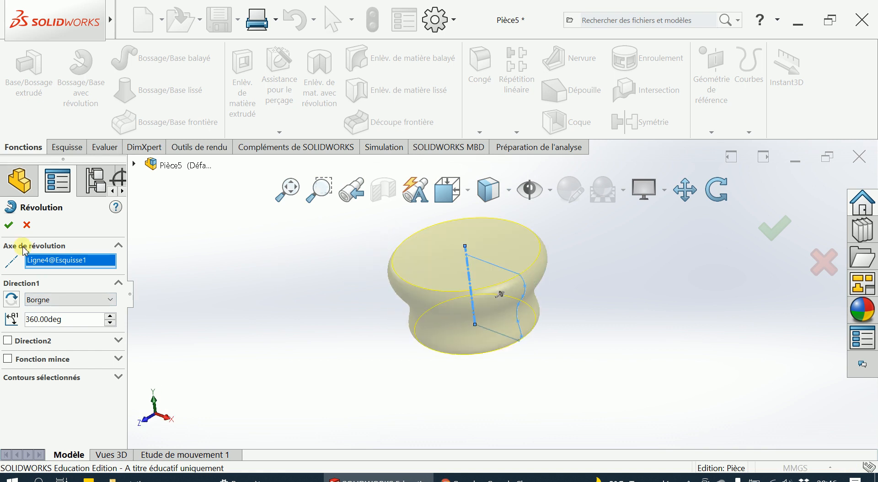
click(9, 226)
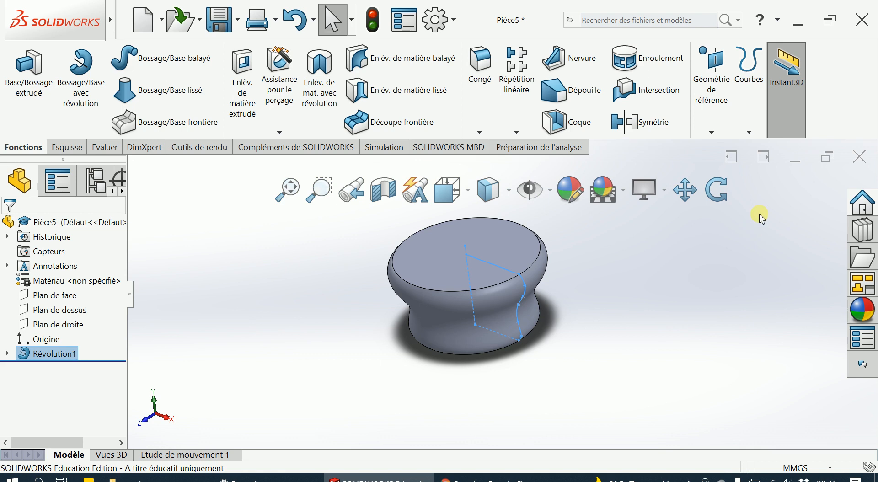
click(578, 255)
- Start a shell on the revolved body with its flat top face as the face to remove and the preview shown
middle_drag(585, 275, 590, 316)
scroll(557, 235, up, 2)
scroll(505, 226, down, 1)
scroll(506, 227, down, 2)
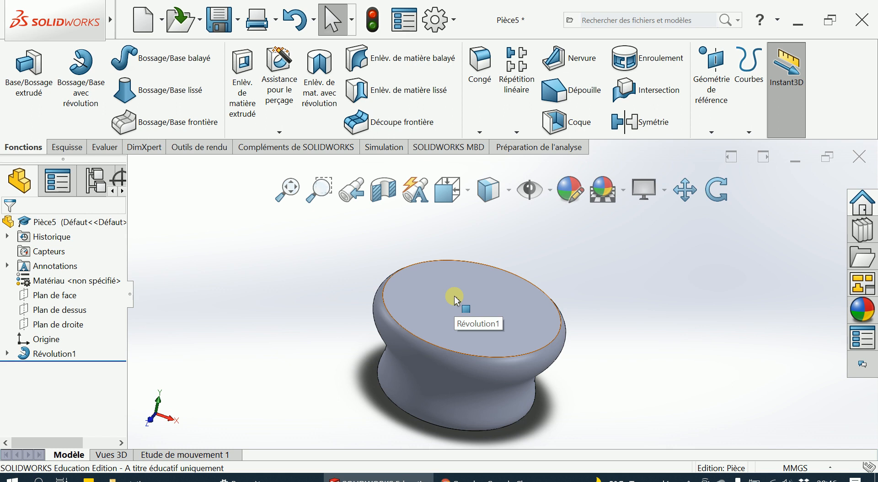
click(557, 122)
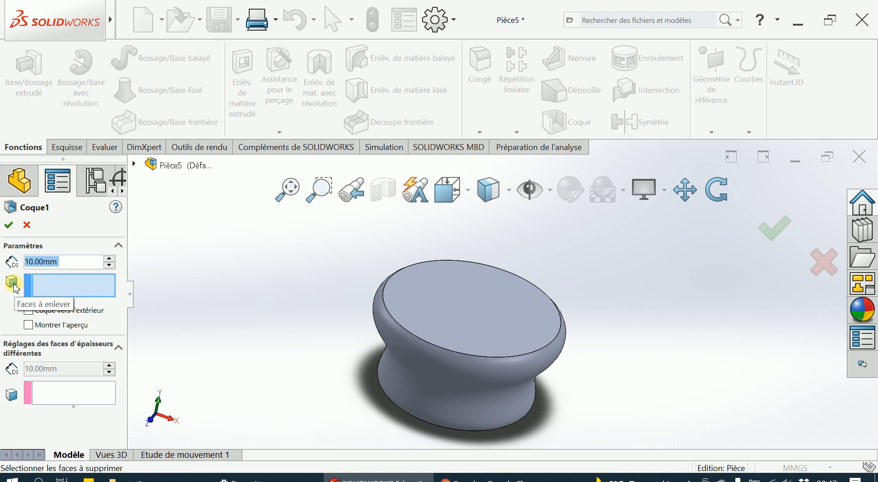
click(58, 286)
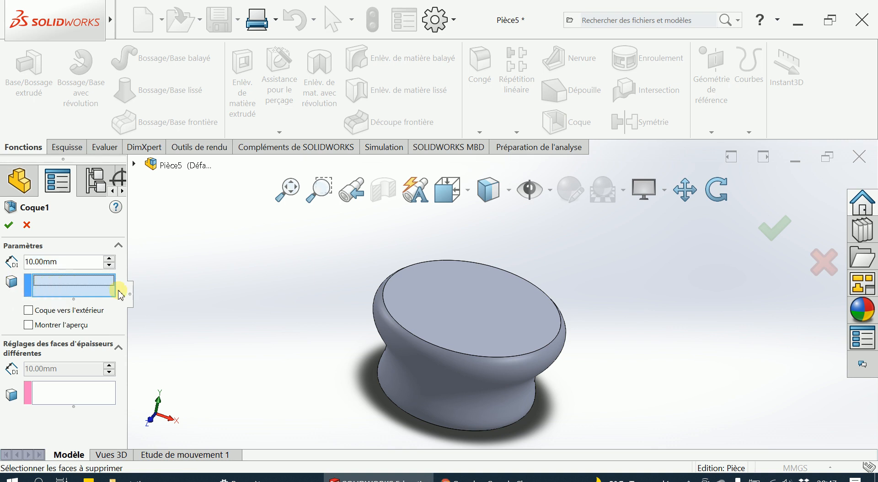
click(471, 302)
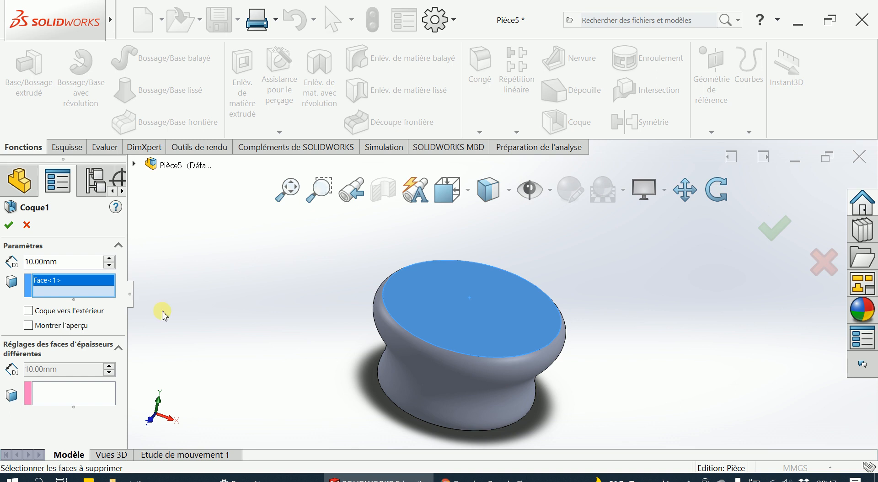
click(28, 325)
middle_drag(464, 317, 443, 294)
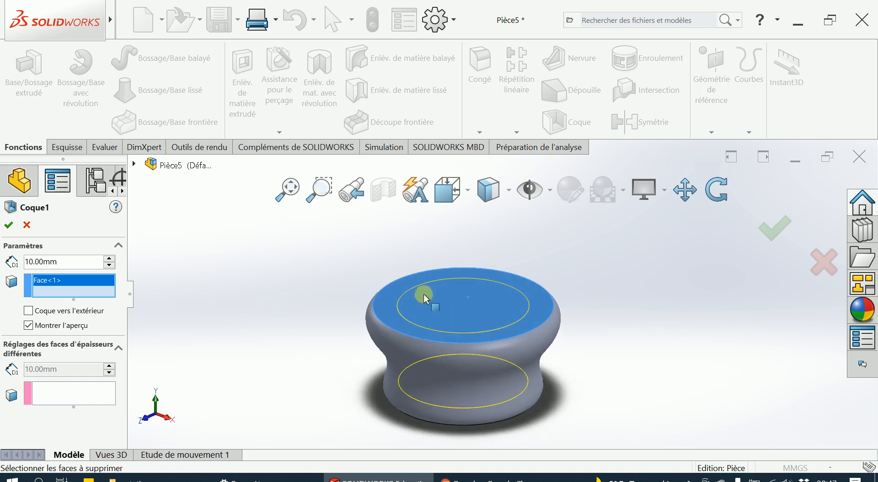
- Set the shell thickness to 3 mm and apply the shell
drag(64, 259, 23, 267)
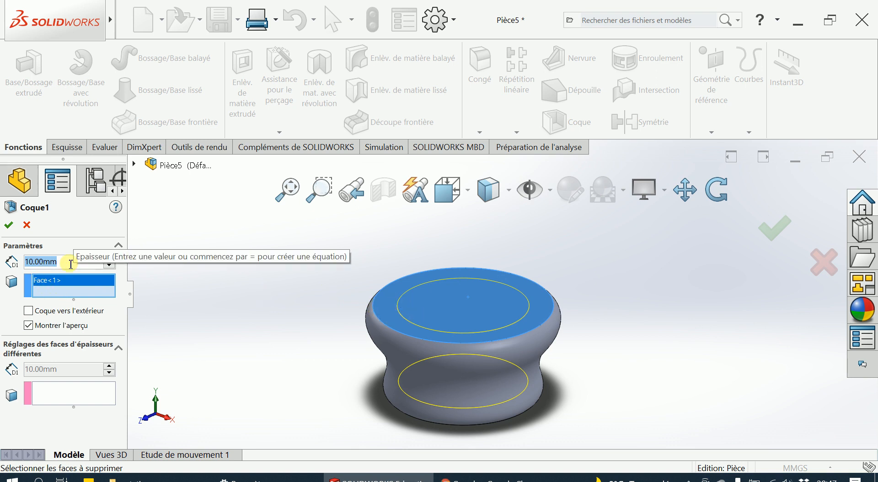
text(3)
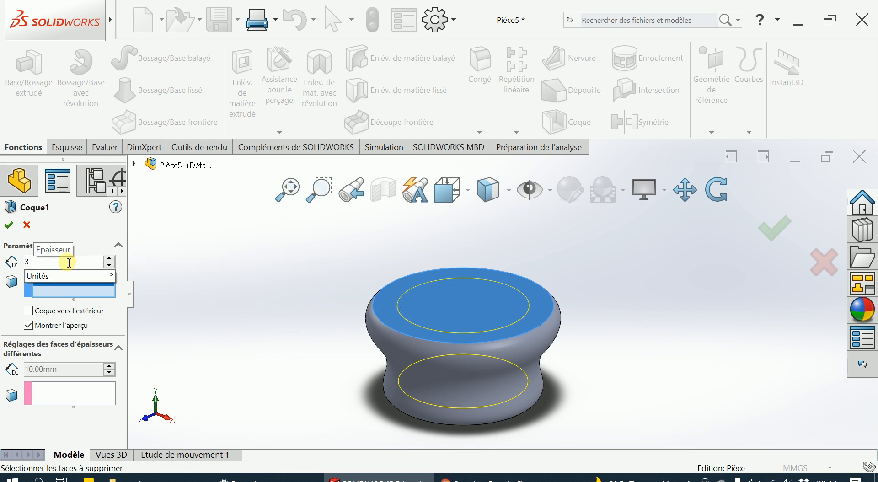
click(82, 246)
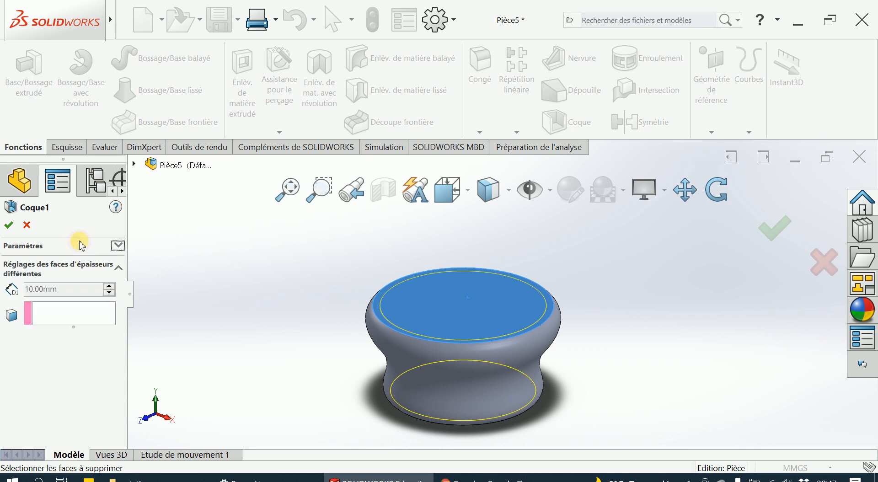
mouse_move(347, 302)
middle_down()
mouse_move(339, 336)
mouse_move(349, 312)
middle_up()
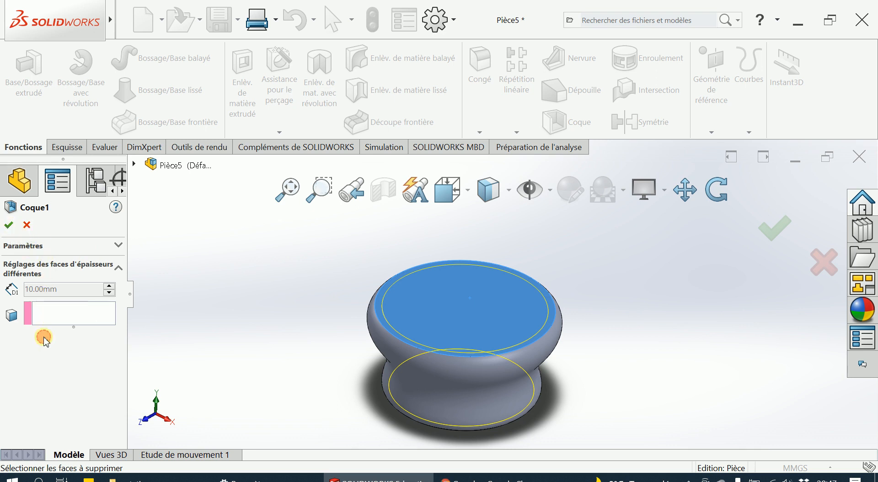
click(7, 227)
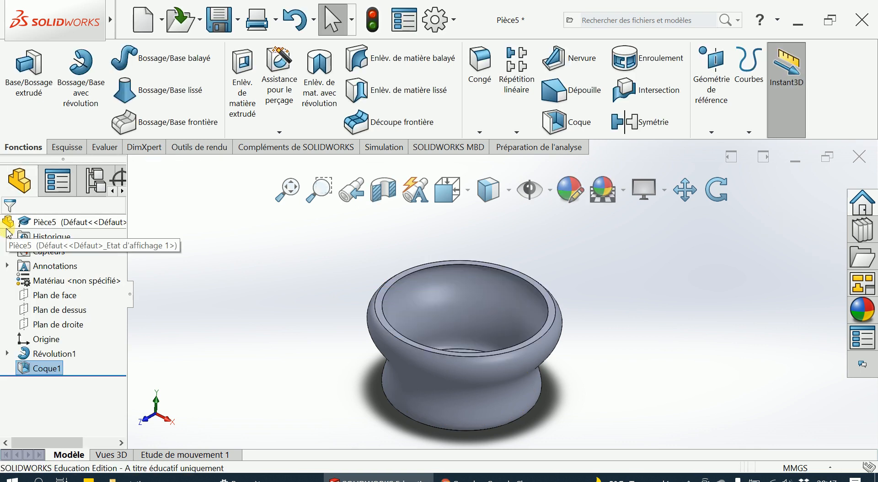
middle_drag(261, 296, 274, 259)
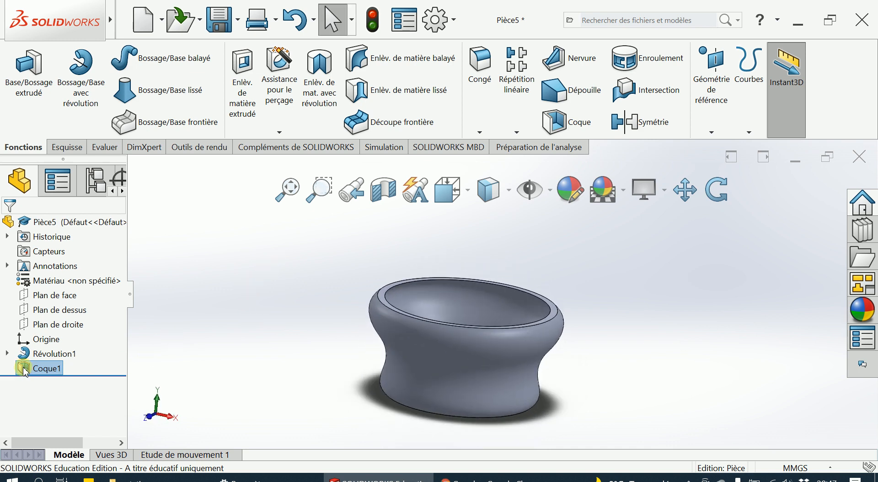
click(191, 342)
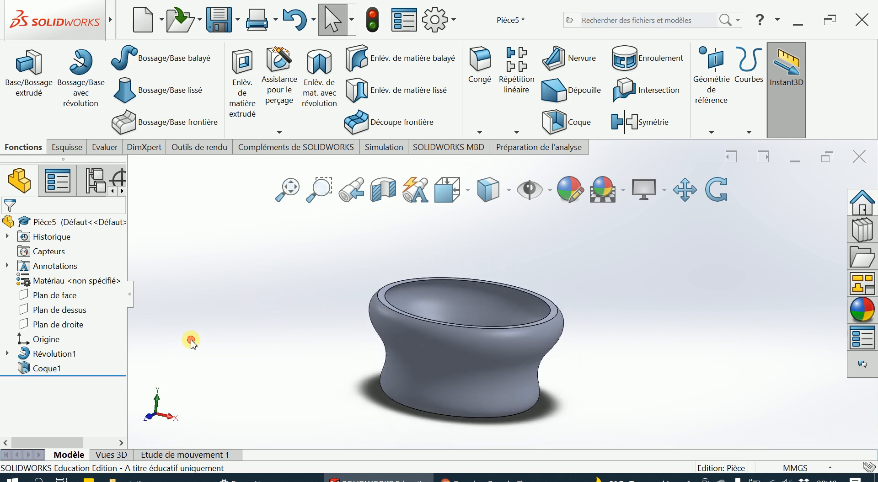
middle_drag(211, 291, 206, 341)
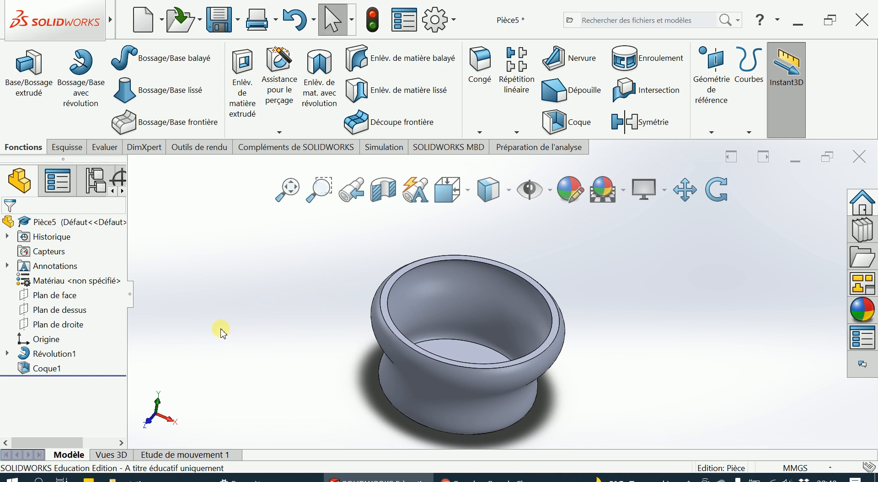
middle_drag(228, 330, 229, 276)
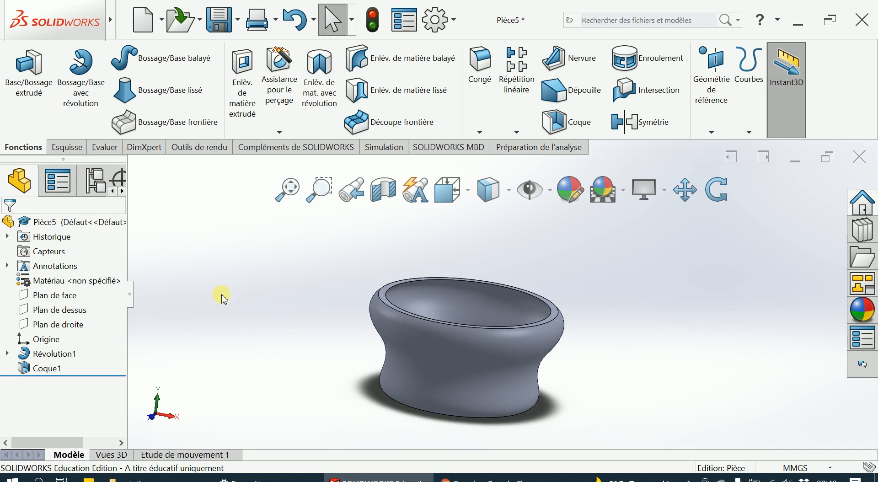
click(26, 356)
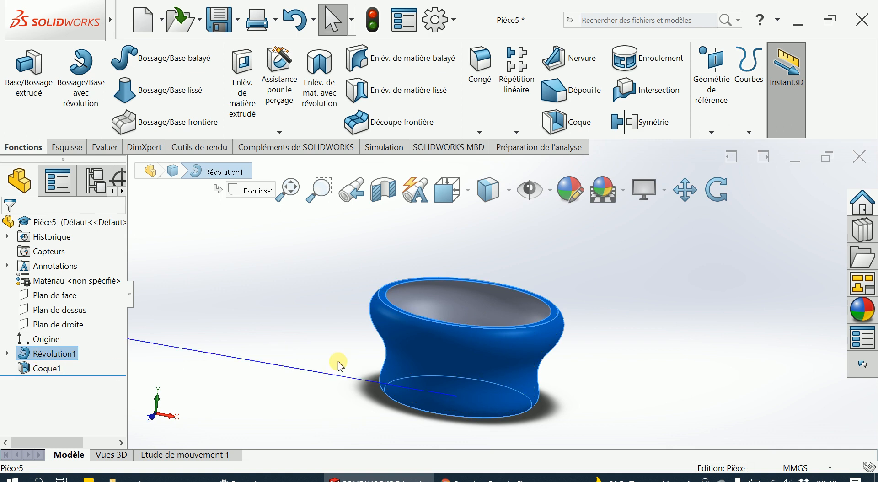
- Reshape the spline in the revolve's sketch with a neck point at about X 57.5, Y 45.3 mm and a bulge lower down, and exit the sketch
right_click(26, 356)
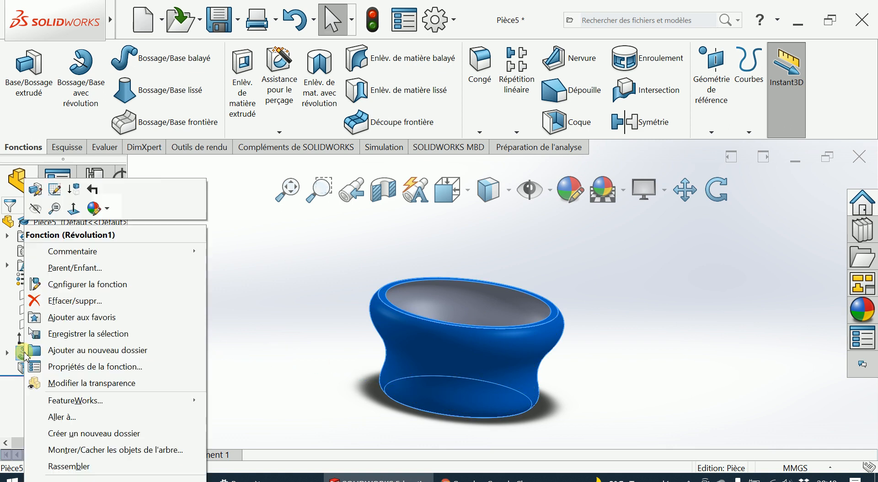
click(56, 189)
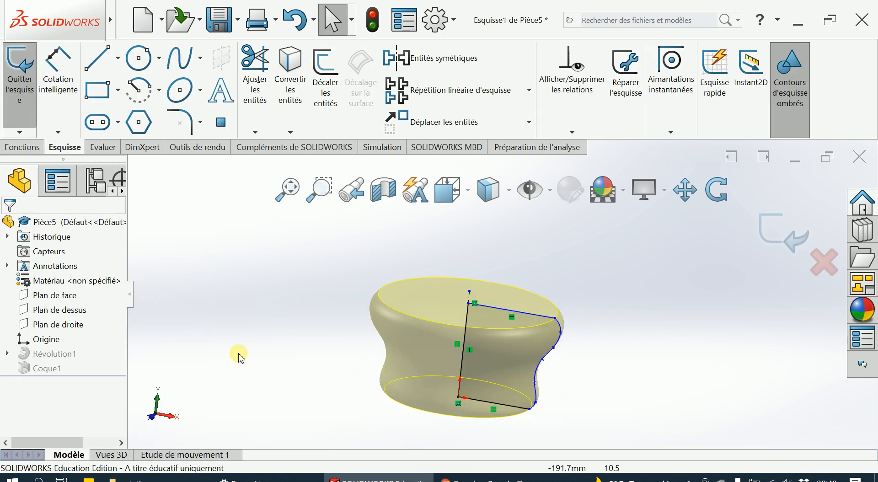
scroll(566, 373, down, 3)
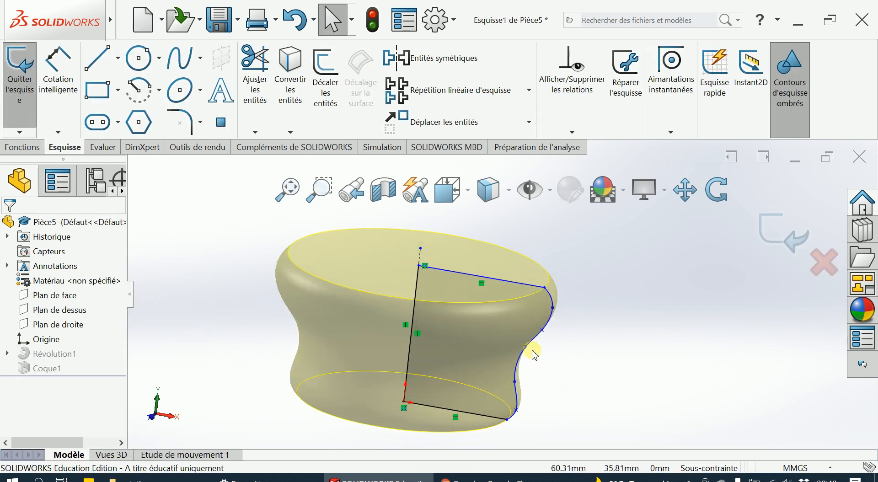
mouse_move(526, 348)
mouse_down()
mouse_move(532, 358)
mouse_move(501, 337)
mouse_move(554, 307)
mouse_move(576, 310)
mouse_move(528, 312)
mouse_move(503, 269)
mouse_up()
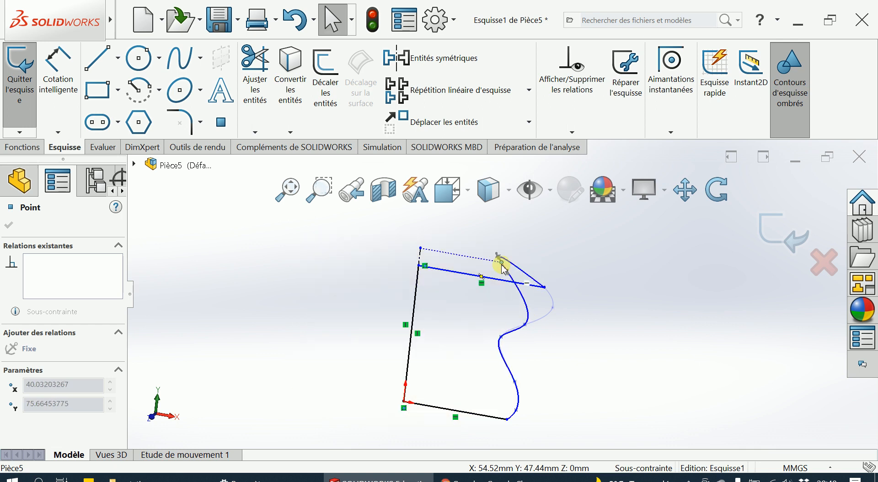
drag(504, 269, 505, 273)
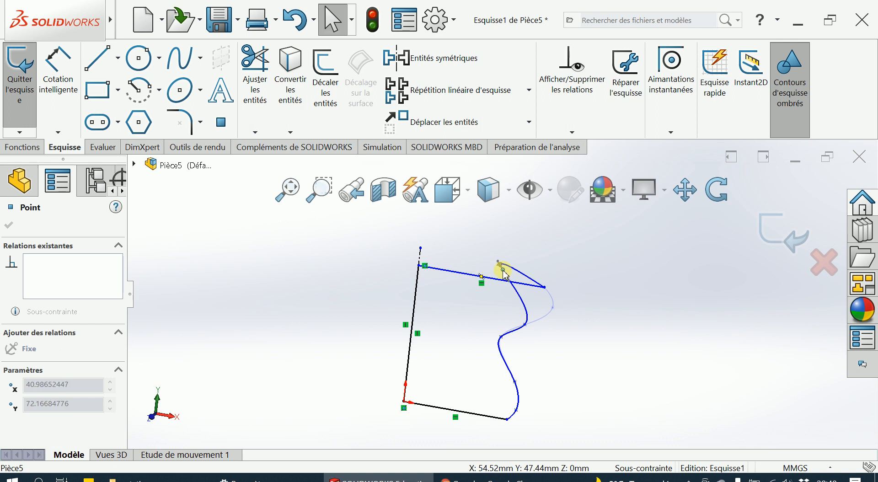
mouse_move(504, 275)
mouse_down()
mouse_move(506, 298)
mouse_move(531, 323)
mouse_move(553, 399)
mouse_move(548, 392)
mouse_up()
drag(536, 362, 551, 362)
mouse_move(524, 325)
mouse_down()
mouse_move(545, 330)
mouse_move(531, 330)
mouse_up()
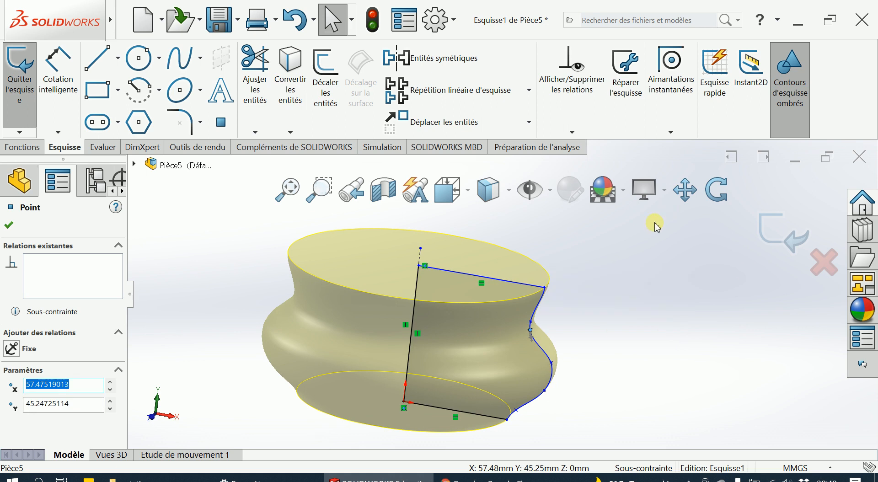
click(786, 235)
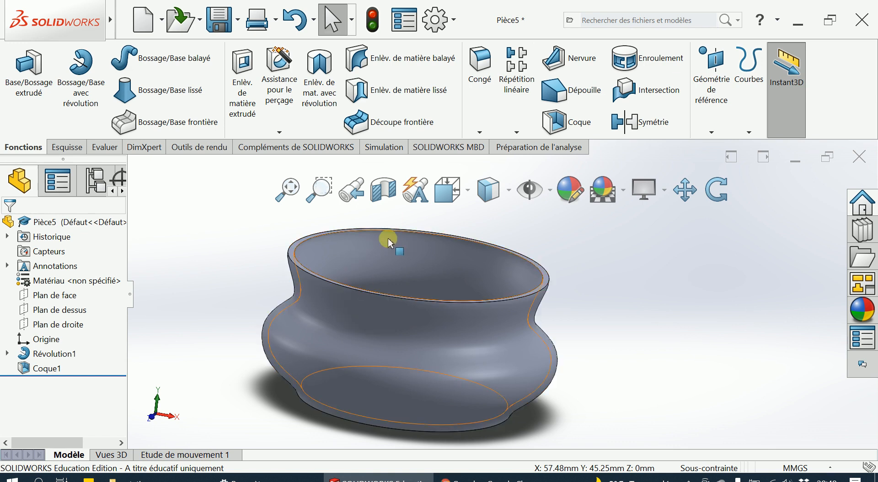
- Inspect the vase's shelled wall in a section view, tilting the cutting plane across the upper opening, and turn the section view off
click(391, 191)
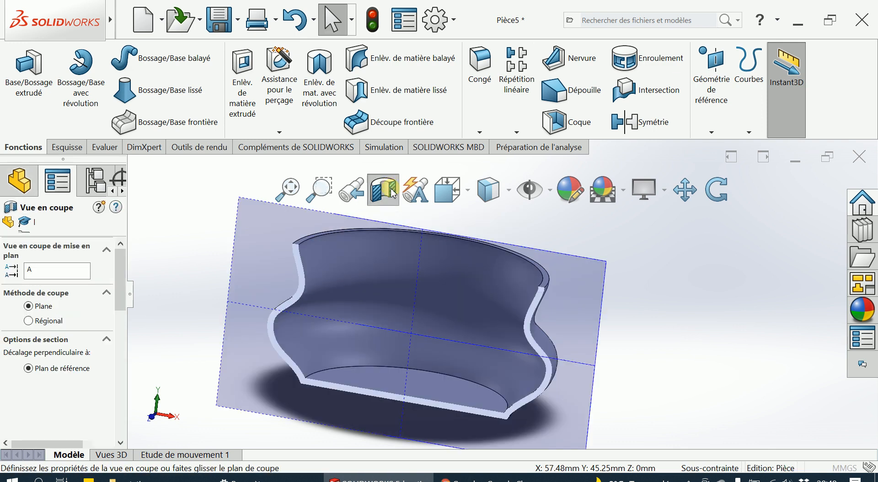
middle_drag(614, 328, 588, 333)
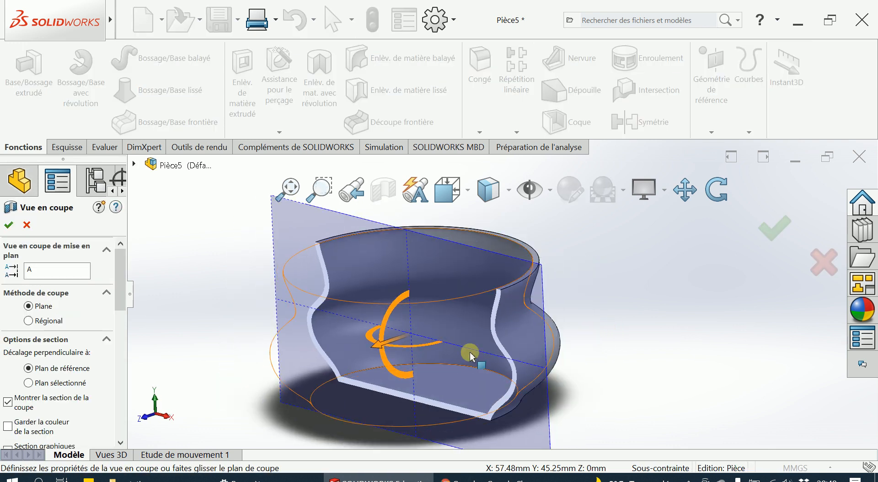
mouse_move(379, 350)
mouse_down()
mouse_move(478, 363)
mouse_move(414, 364)
mouse_move(469, 366)
mouse_move(437, 334)
mouse_move(363, 361)
mouse_move(366, 373)
mouse_move(384, 359)
mouse_move(386, 337)
mouse_up()
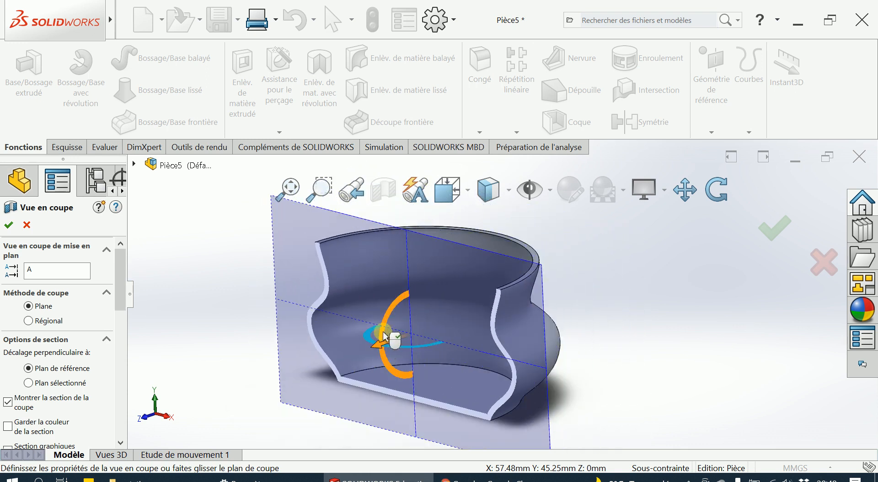
drag(386, 332, 307, 273)
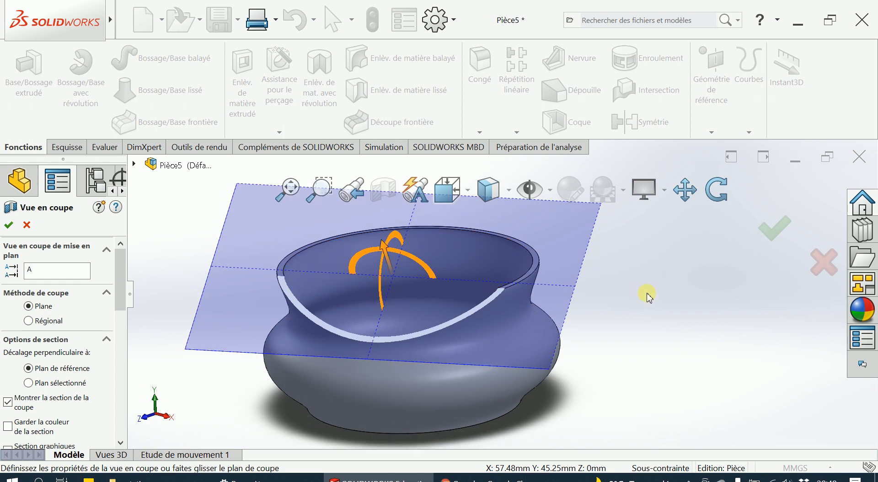
click(777, 228)
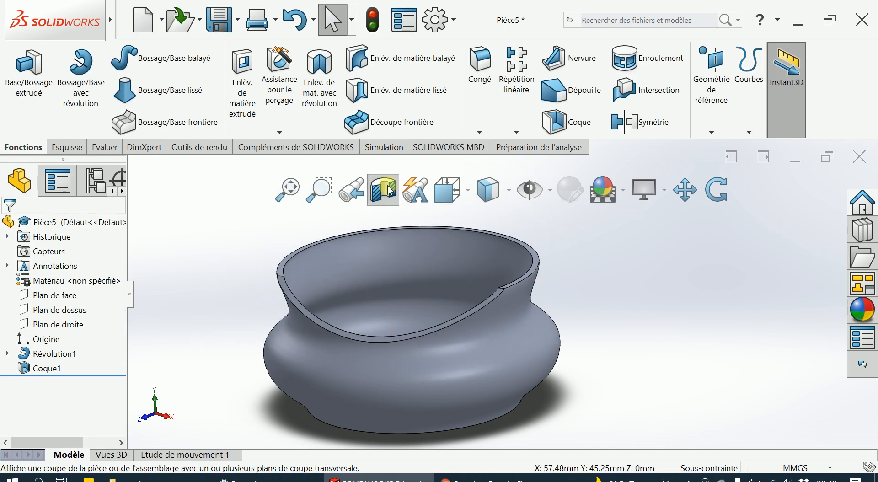
click(382, 189)
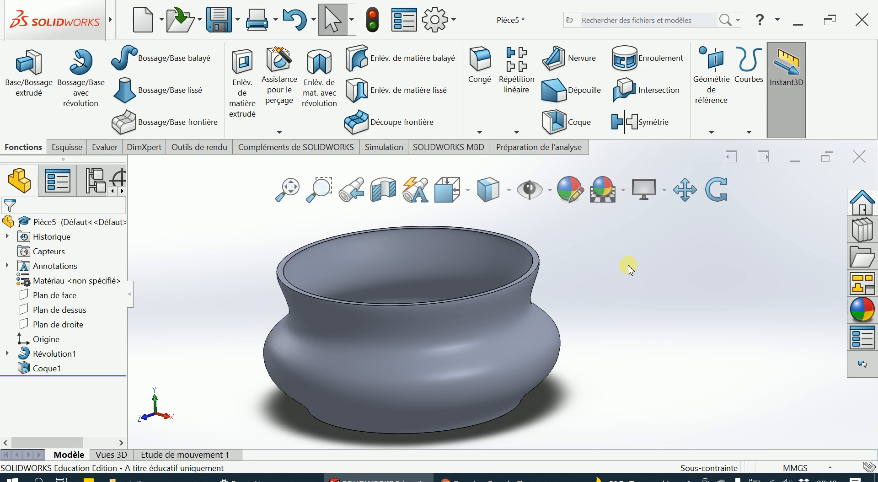
middle_drag(633, 296, 647, 313)
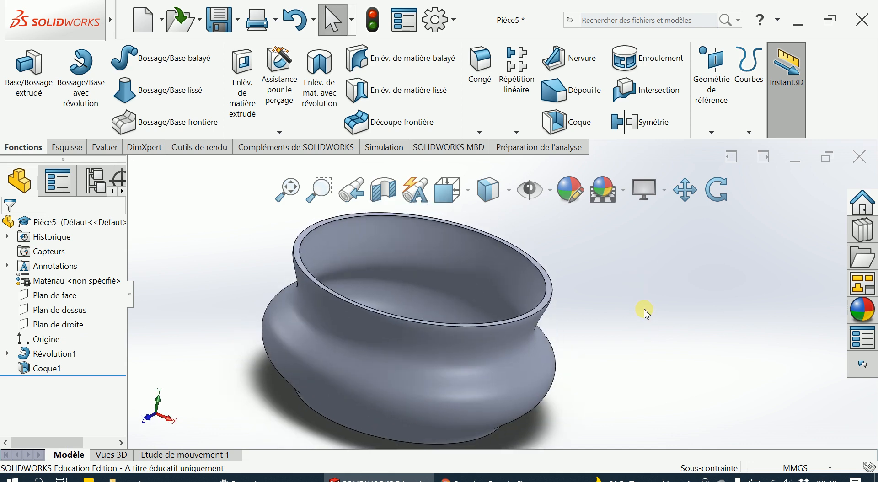